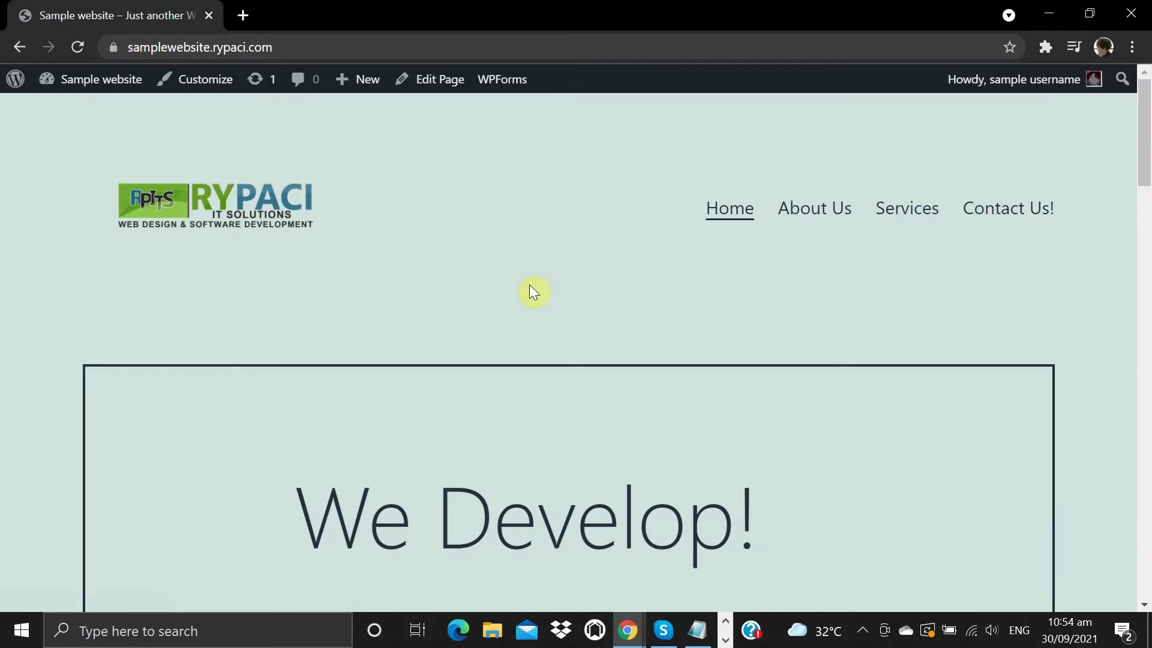
# Step: Open analytics.google.com in a new browser tab and start the measuring setup
pyautogui.hotkey('ctrl', 't')
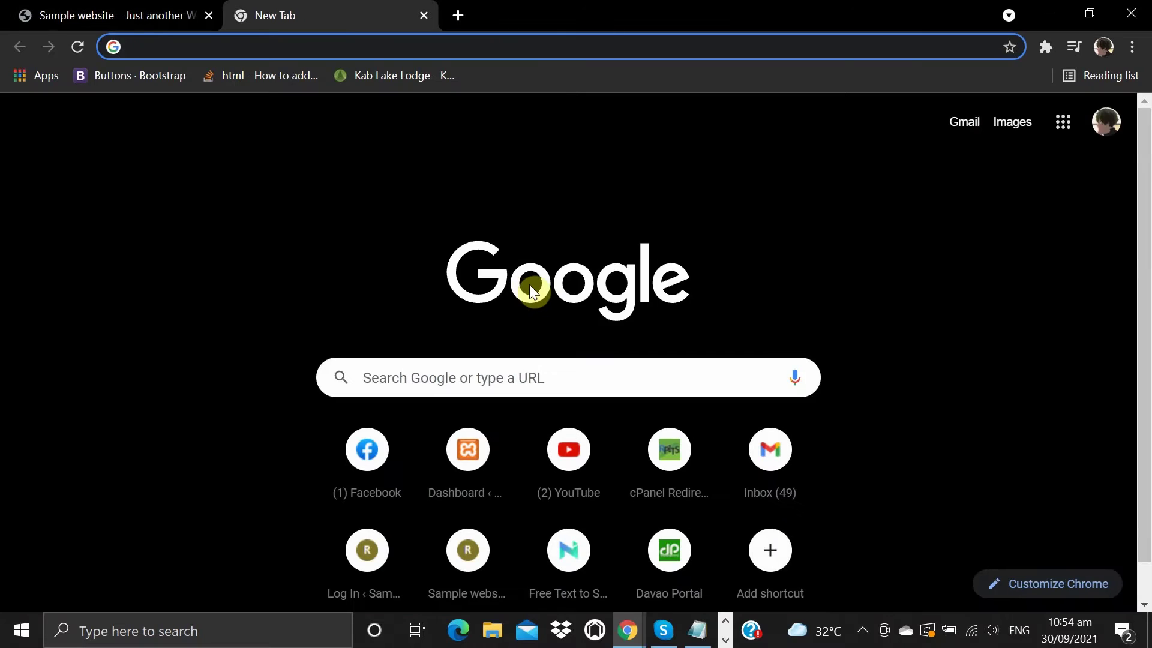
pyautogui.write('ana')
pyautogui.press('Right')
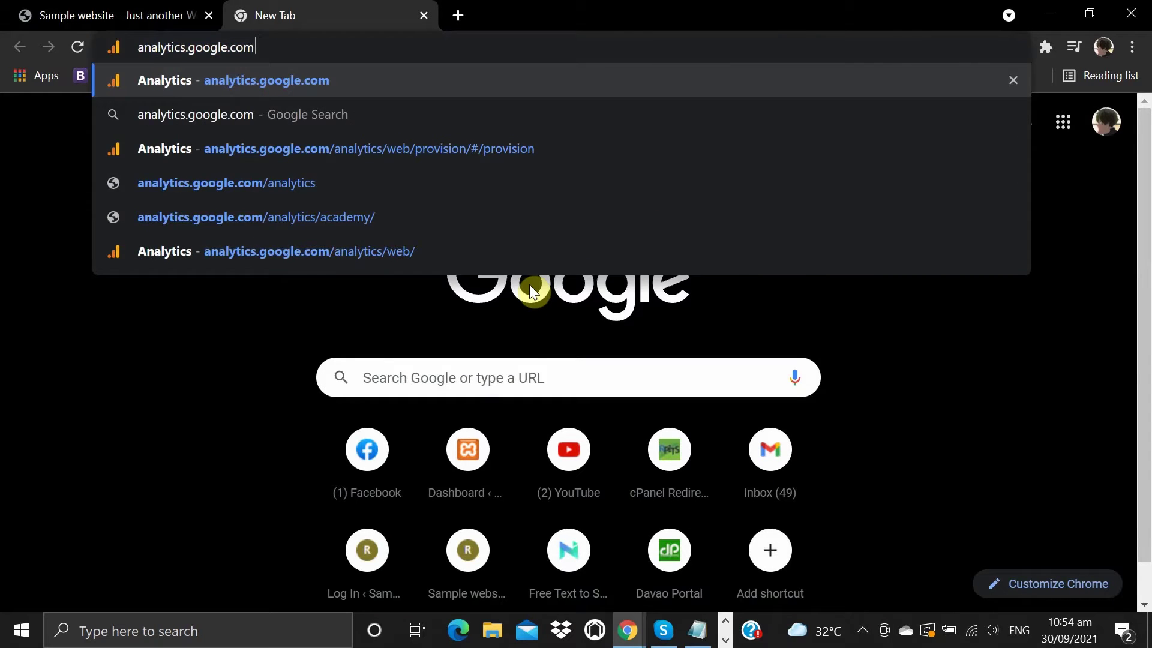
pyautogui.press('Return')
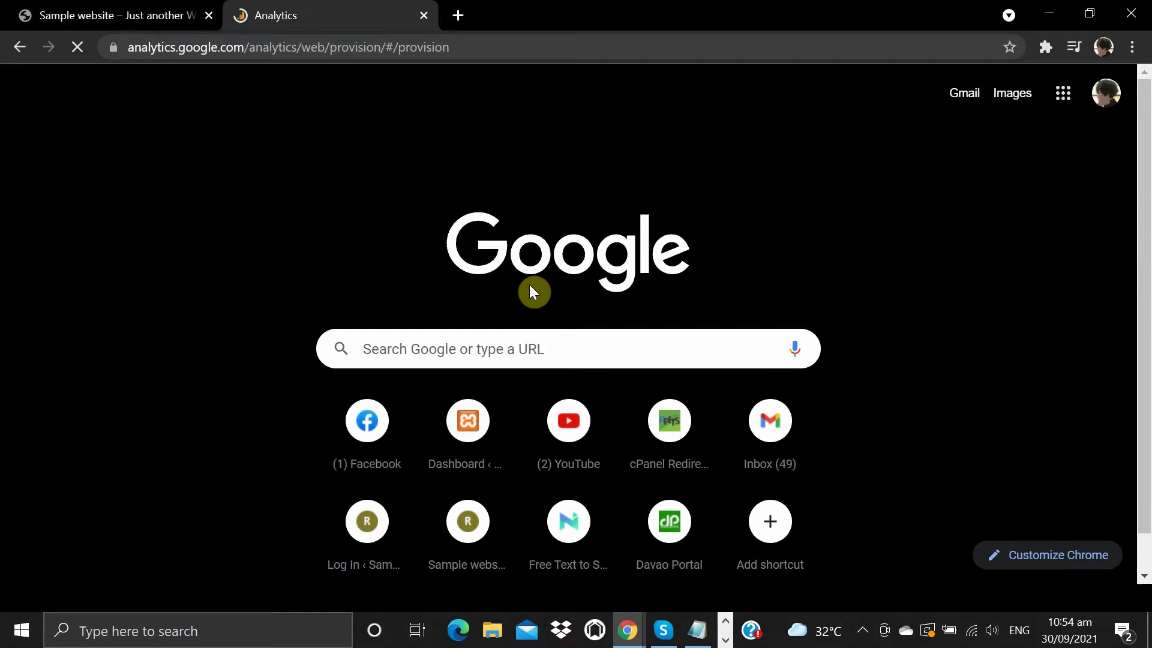
pyautogui.scroll(-2, 686, 276)
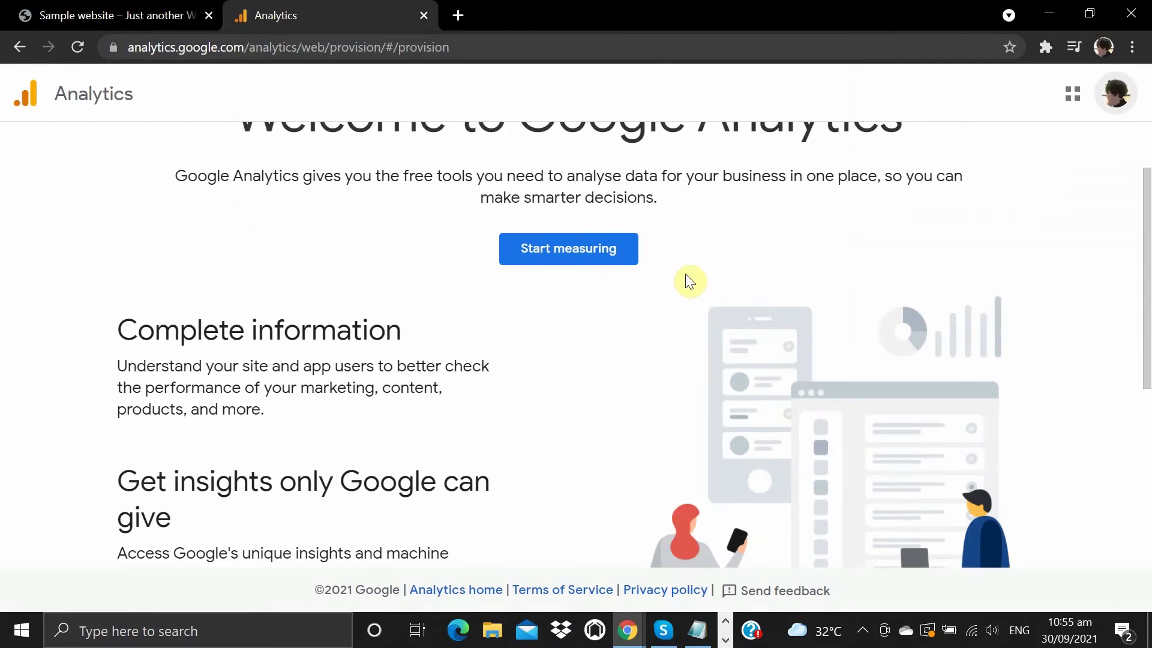
pyautogui.click(594, 262)
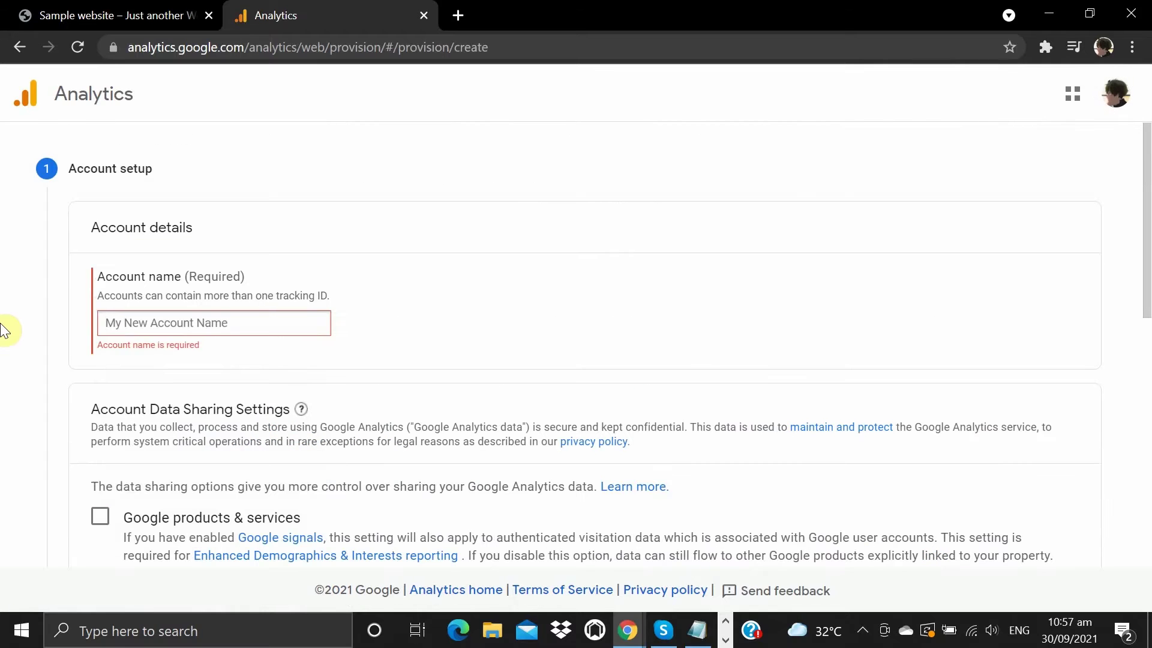
# Step: Name the Analytics account "My Sites" and continue to the property setup with the default data sharing settings
pyautogui.write('My sites')
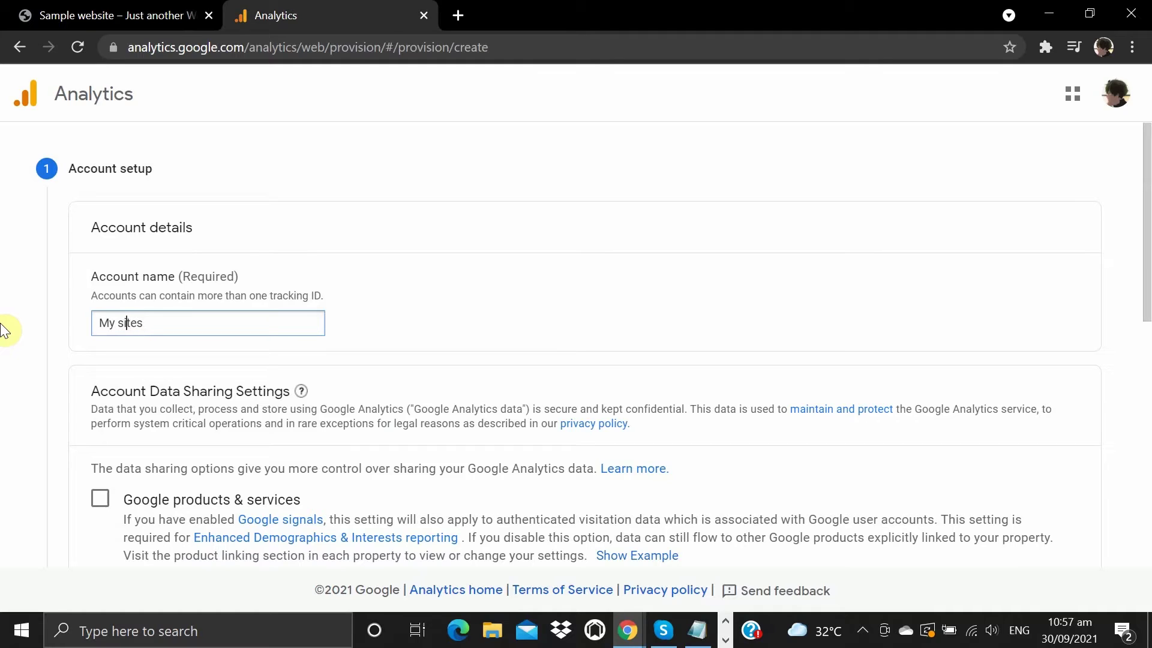
pyautogui.press('BackSpace')
pyautogui.write('S')
pyautogui.click(444, 258)
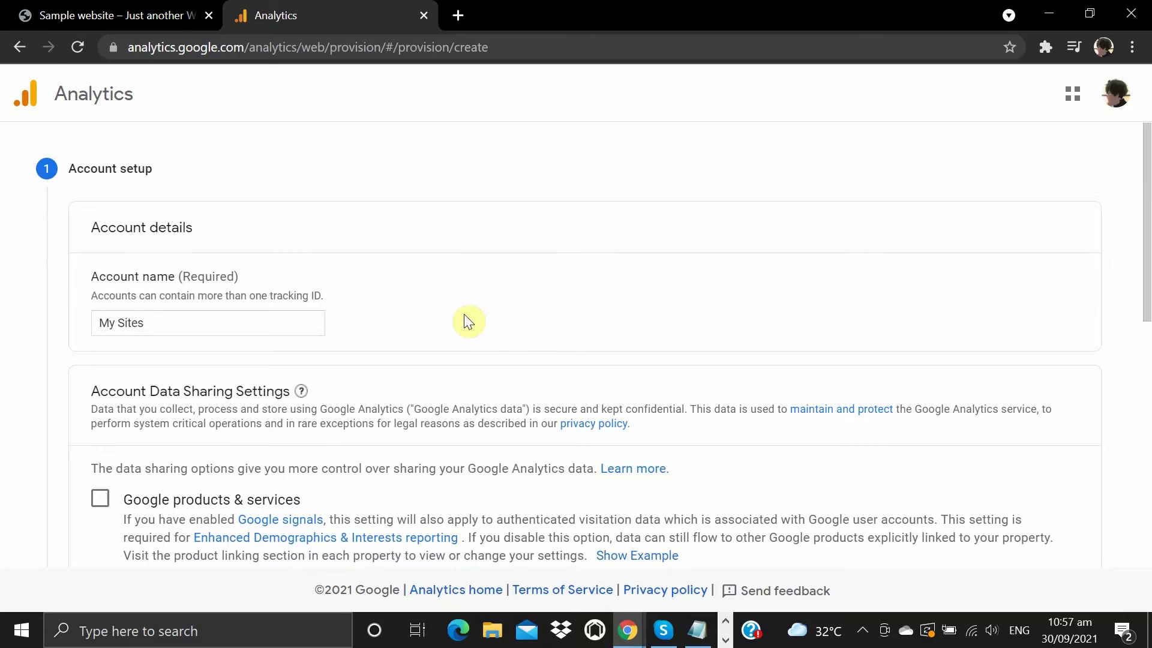
pyautogui.scroll(-9, 468, 261)
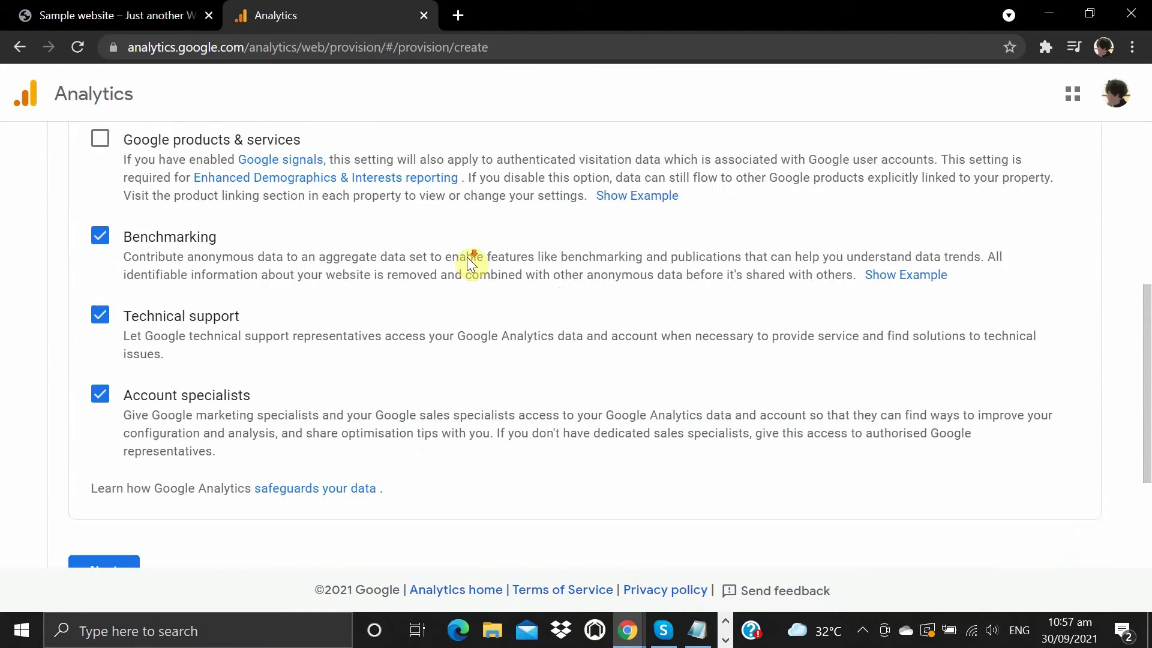
pyautogui.click(104, 385)
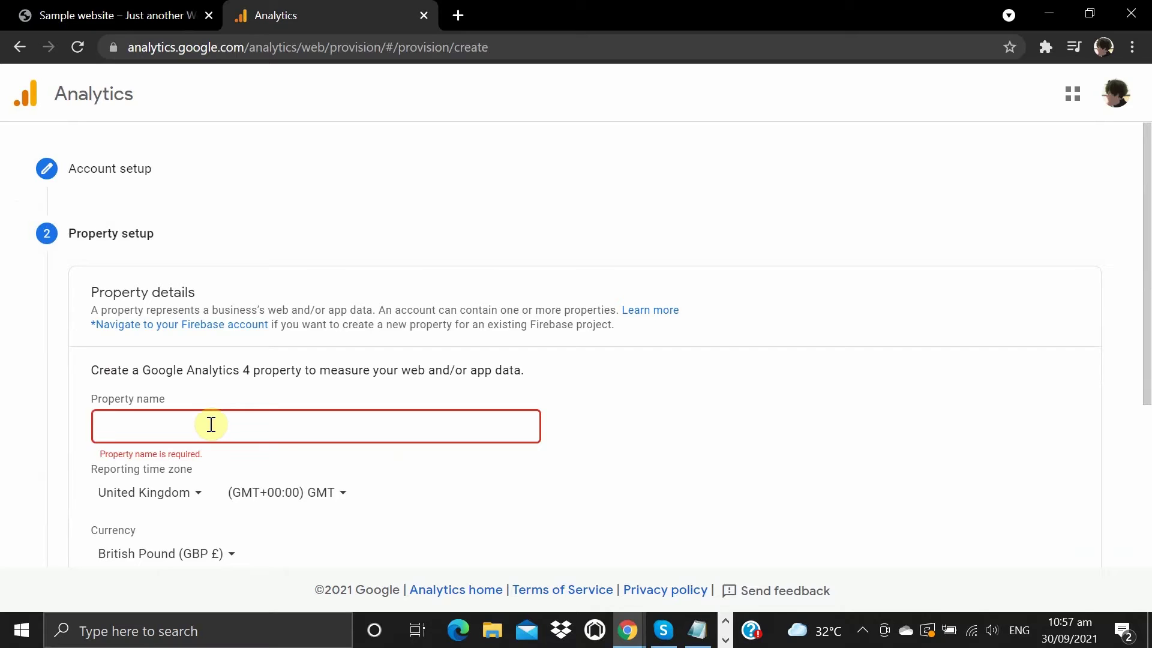
# Step: Name the property "Sample Website" and set its reporting time zone country to Philippines
pyautogui.write('Sample Website')
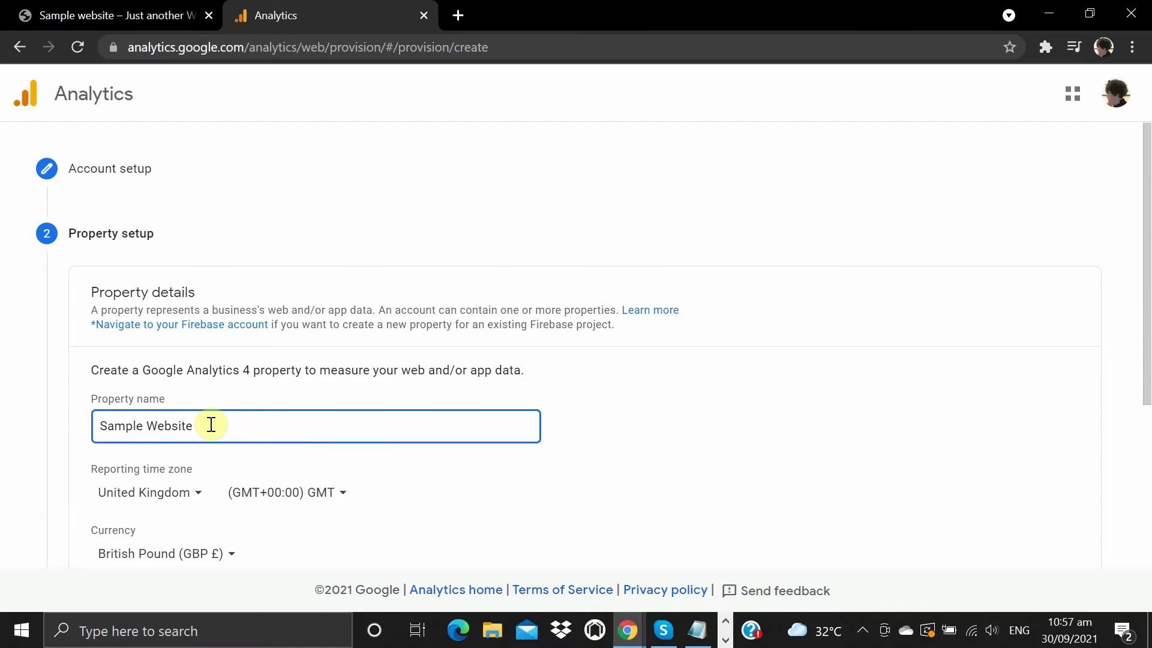
pyautogui.scroll(-3, 212, 424)
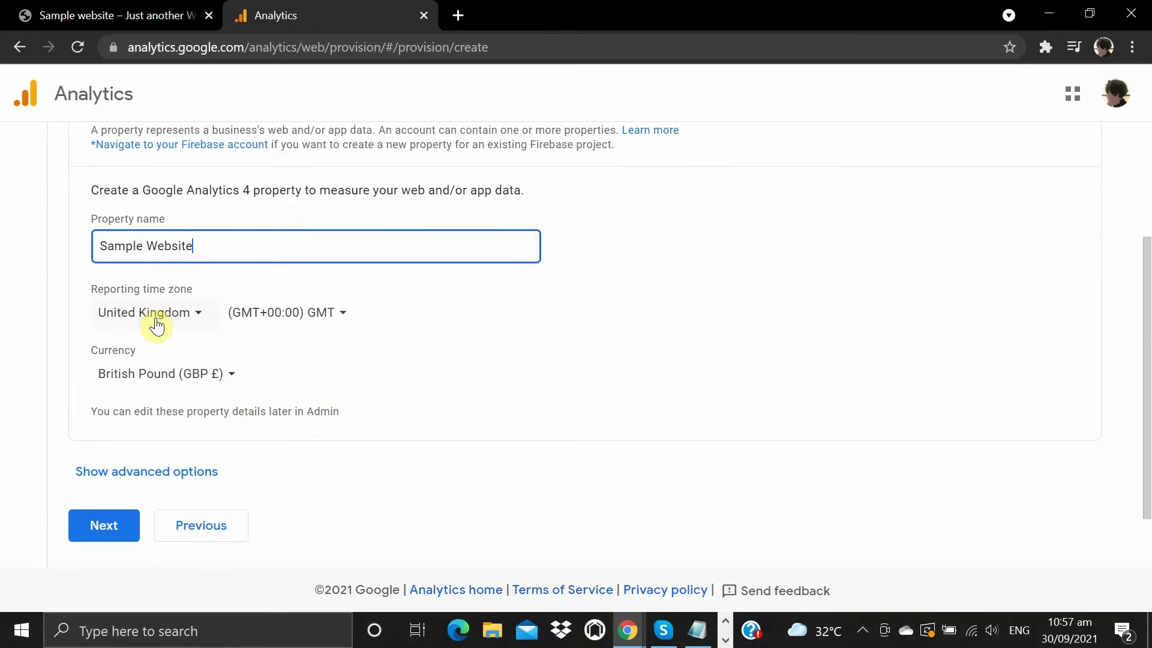
pyautogui.click(226, 318)
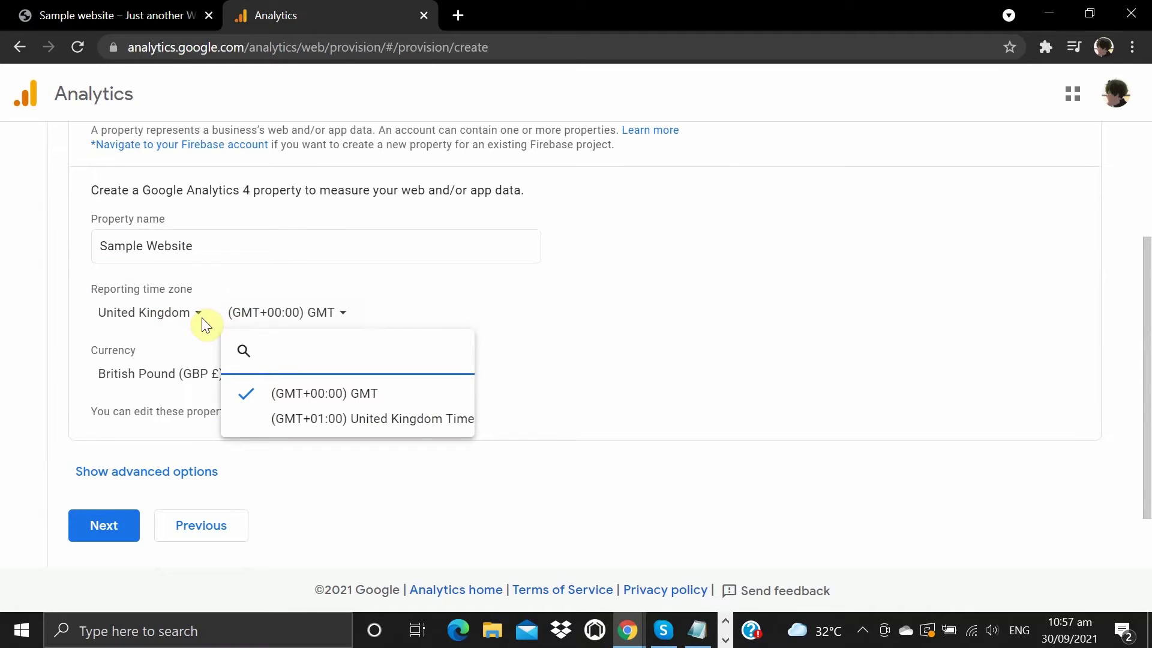
pyautogui.click(203, 319)
pyautogui.click(186, 321)
pyautogui.scroll(-10, 191, 346)
pyautogui.scroll(-2, 191, 346)
pyautogui.write('ph')
pyautogui.click(191, 450)
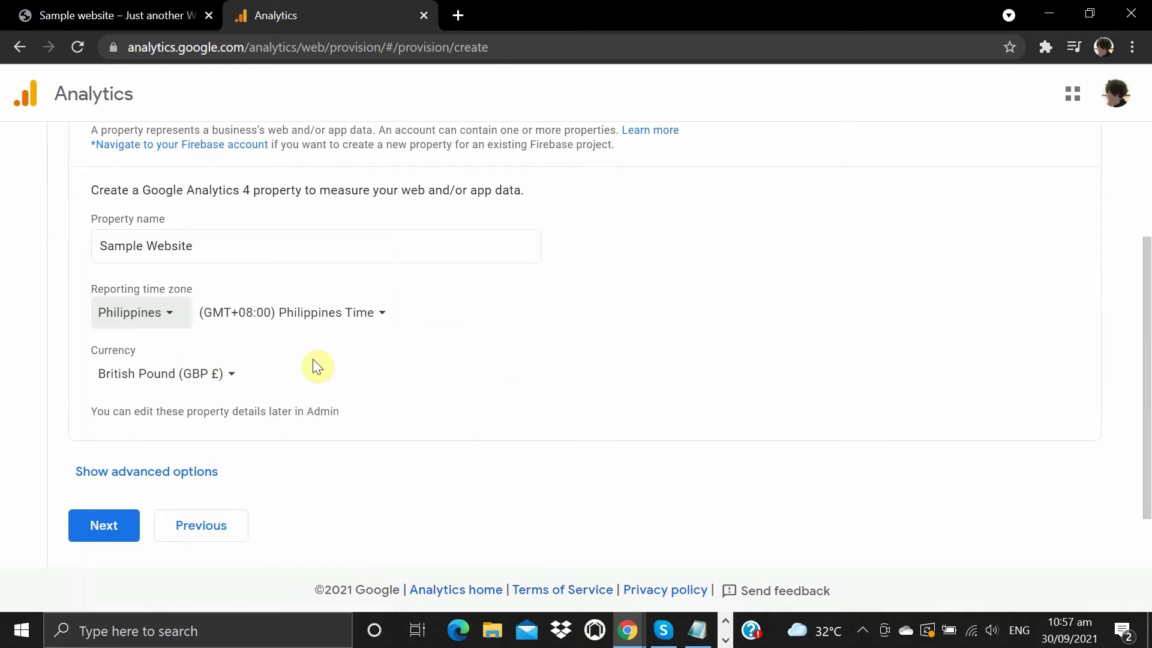
# Step: Set the property's currency to Philippine Peso (PHP ₱) and continue to the business information
pyautogui.click(168, 378)
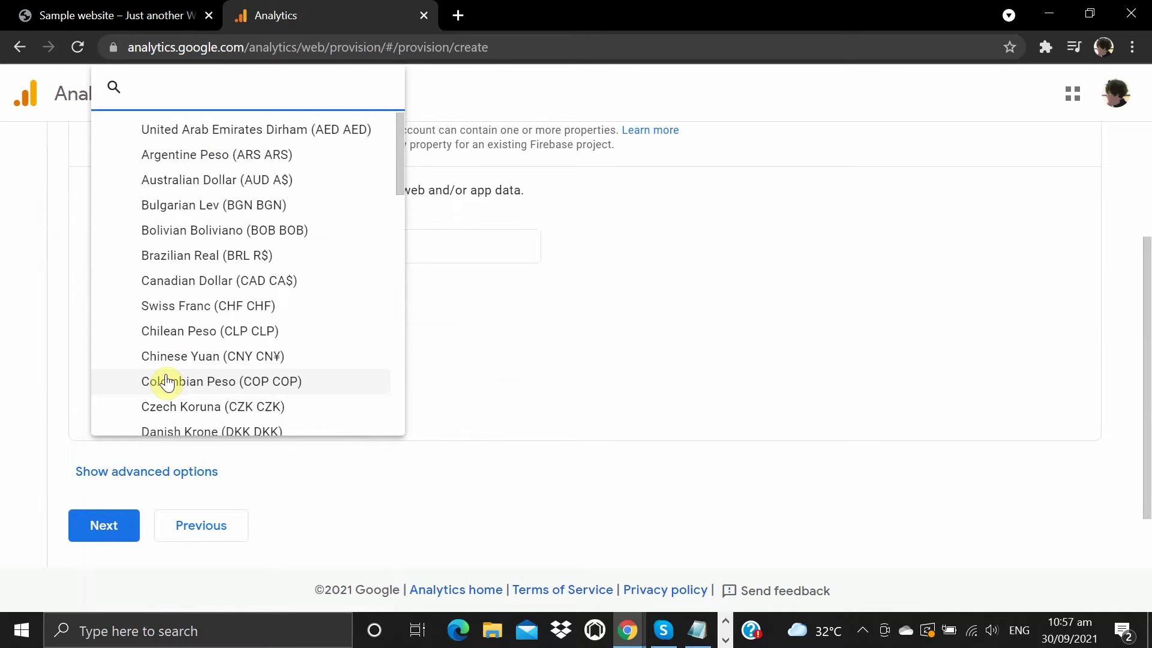
pyautogui.scroll(-7, 166, 382)
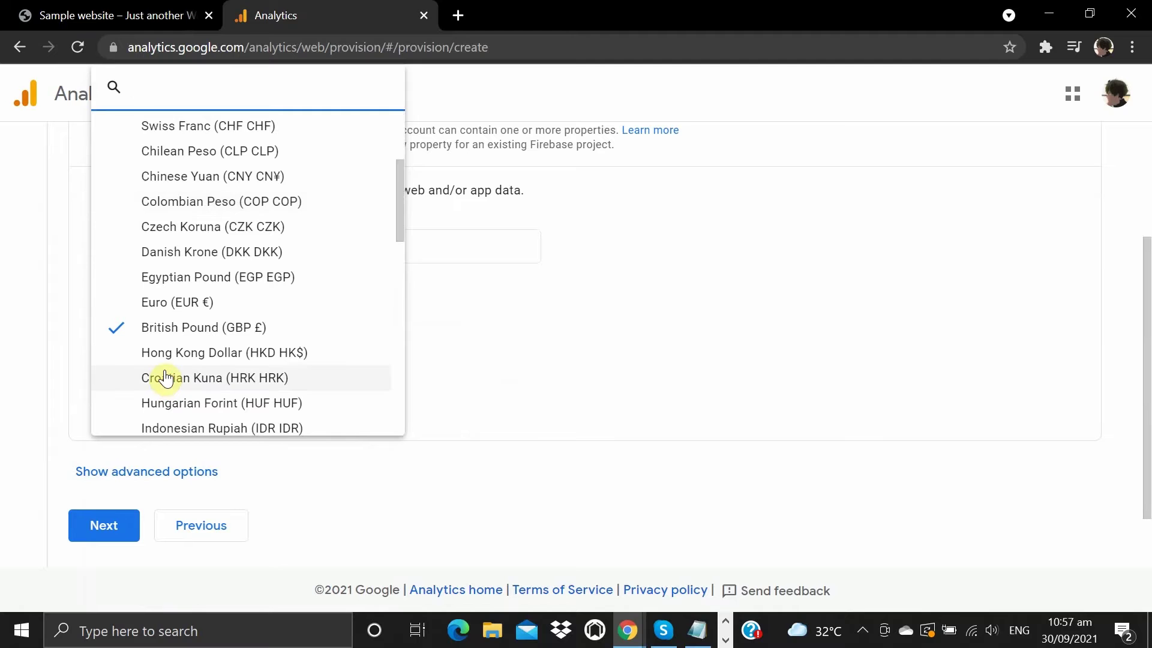
pyautogui.scroll(-2, 167, 368)
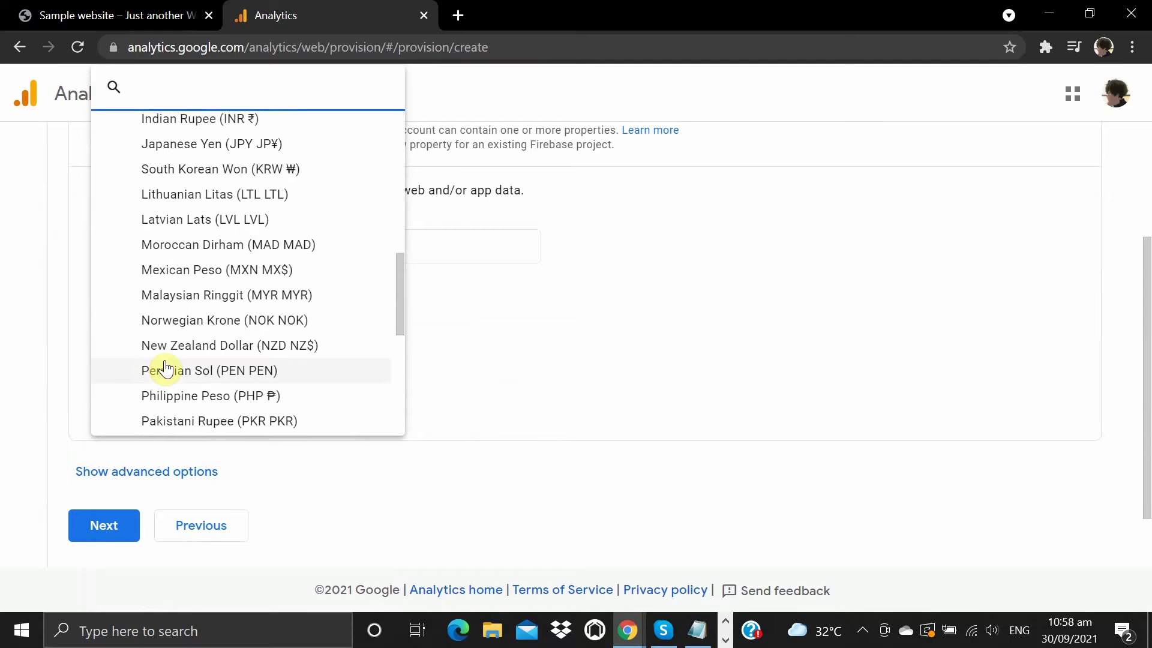
pyautogui.click(157, 395)
pyautogui.scroll(1, 310, 450)
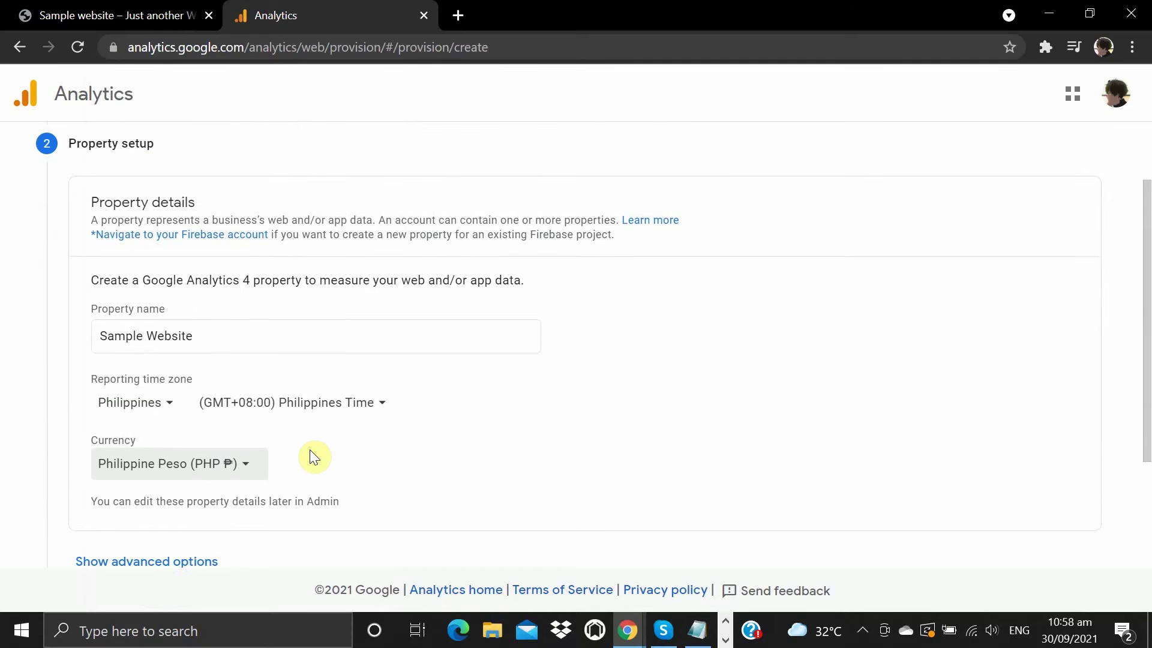
pyautogui.scroll(-2, 312, 451)
pyautogui.click(104, 463)
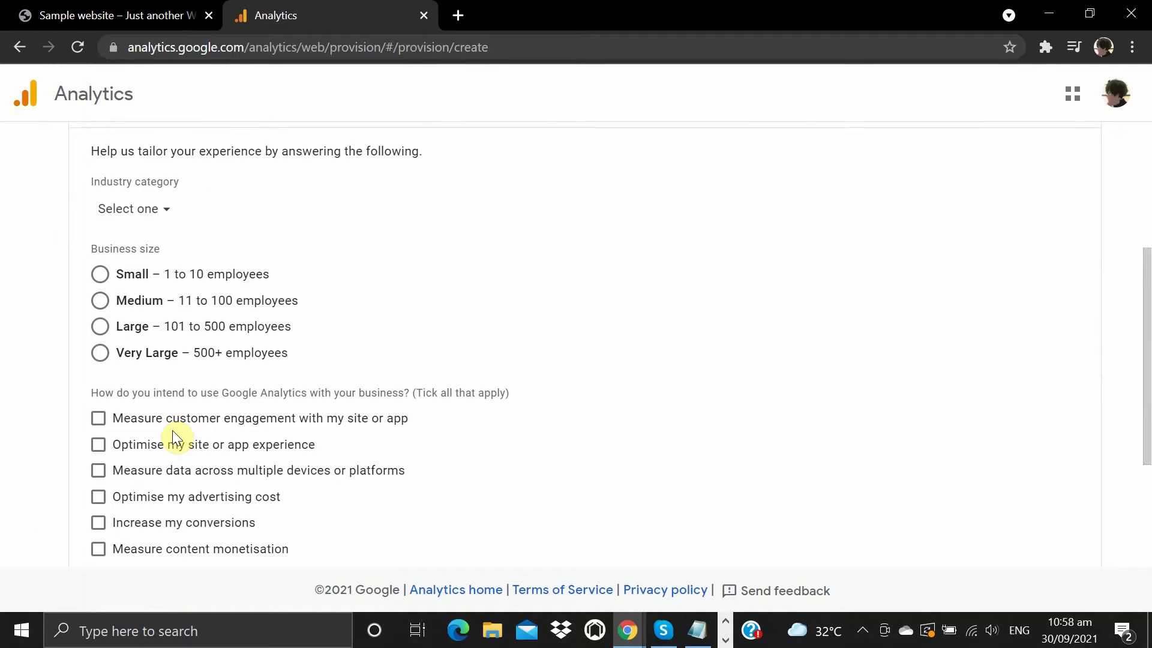
# Step: Set the business size to Small – 1 to 10 employees
pyautogui.scroll(4, 172, 430)
pyautogui.scroll(-3, 172, 432)
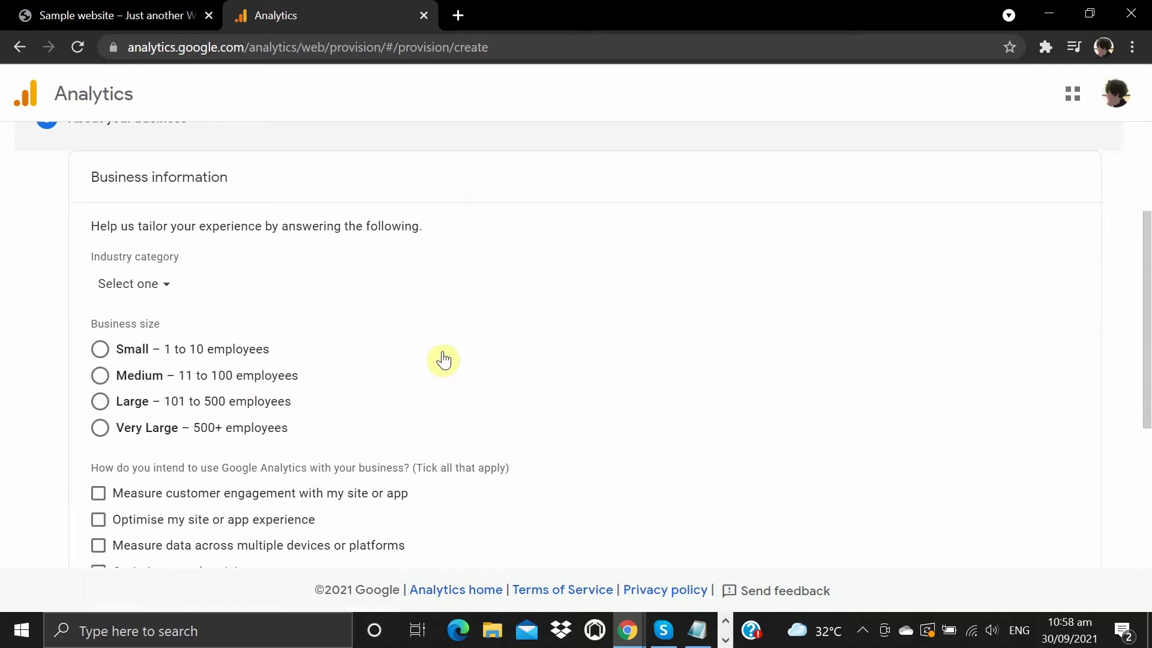
pyautogui.click(100, 353)
pyautogui.scroll(-5, 240, 391)
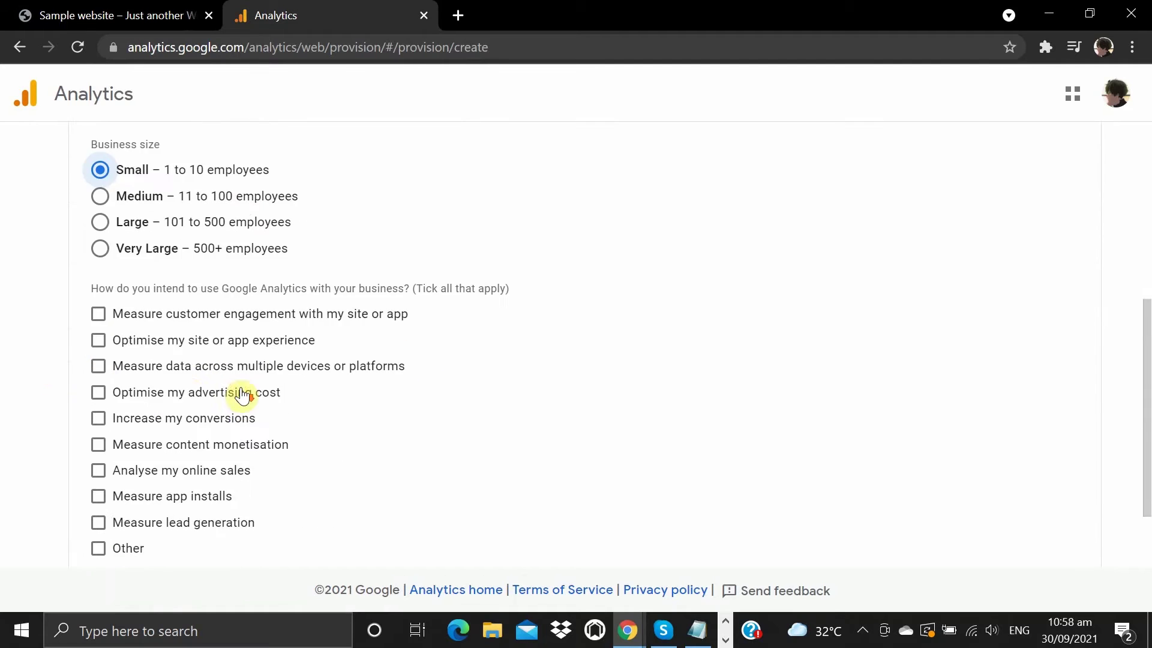
# Step: Select every intended use of Google Analytics from measuring customer engagement to lead generation, leaving Other unticked
pyautogui.click(98, 211)
pyautogui.click(98, 237)
pyautogui.click(97, 263)
pyautogui.click(98, 289)
pyautogui.click(97, 315)
pyautogui.click(98, 342)
pyautogui.click(101, 367)
pyautogui.click(98, 393)
pyautogui.click(98, 420)
pyautogui.click(98, 445)
pyautogui.scroll(-1, 290, 404)
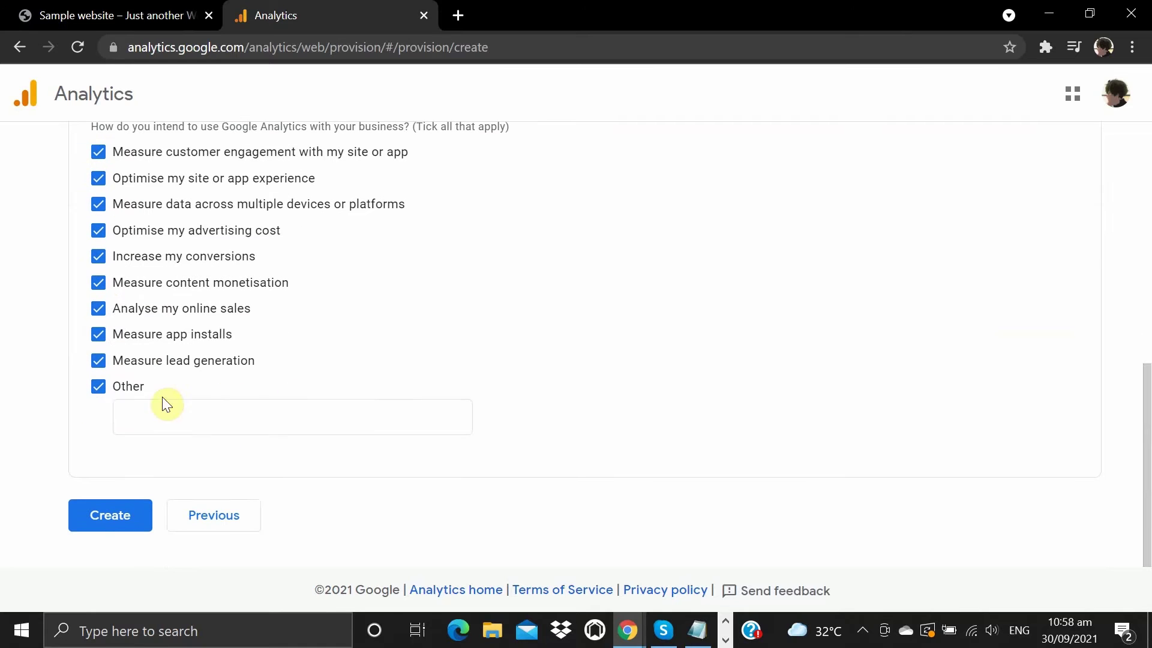
pyautogui.click(98, 386)
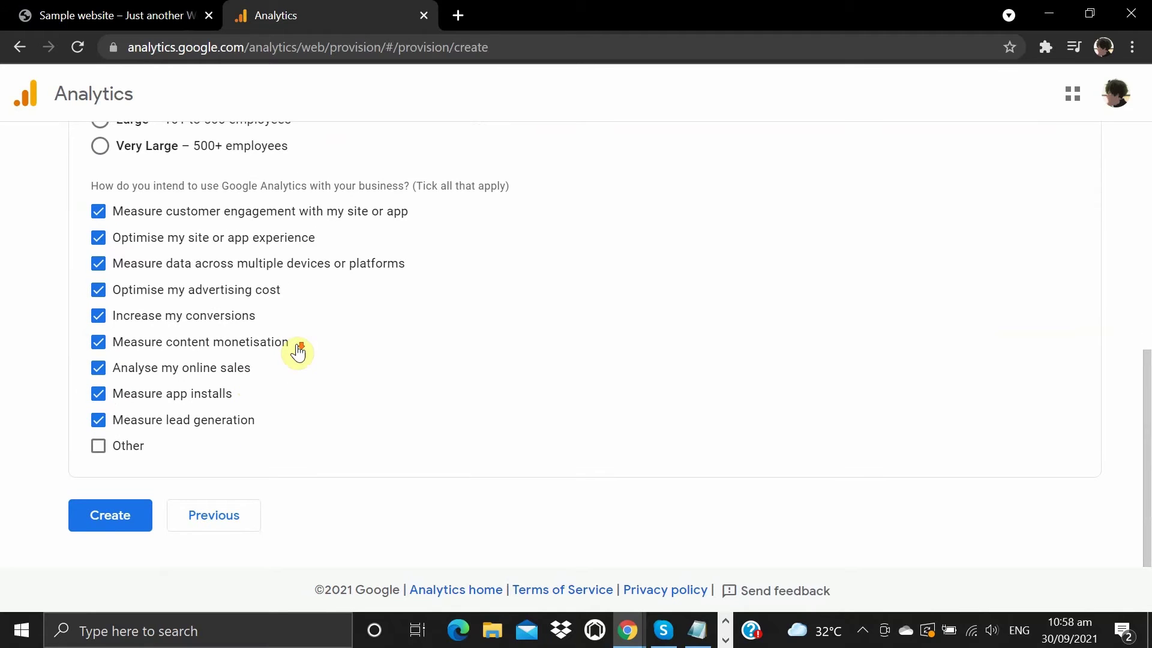
# Step: Create the account and accept the Google Analytics Terms of Service together with the GDPR Data Processing Terms
pyautogui.click(142, 521)
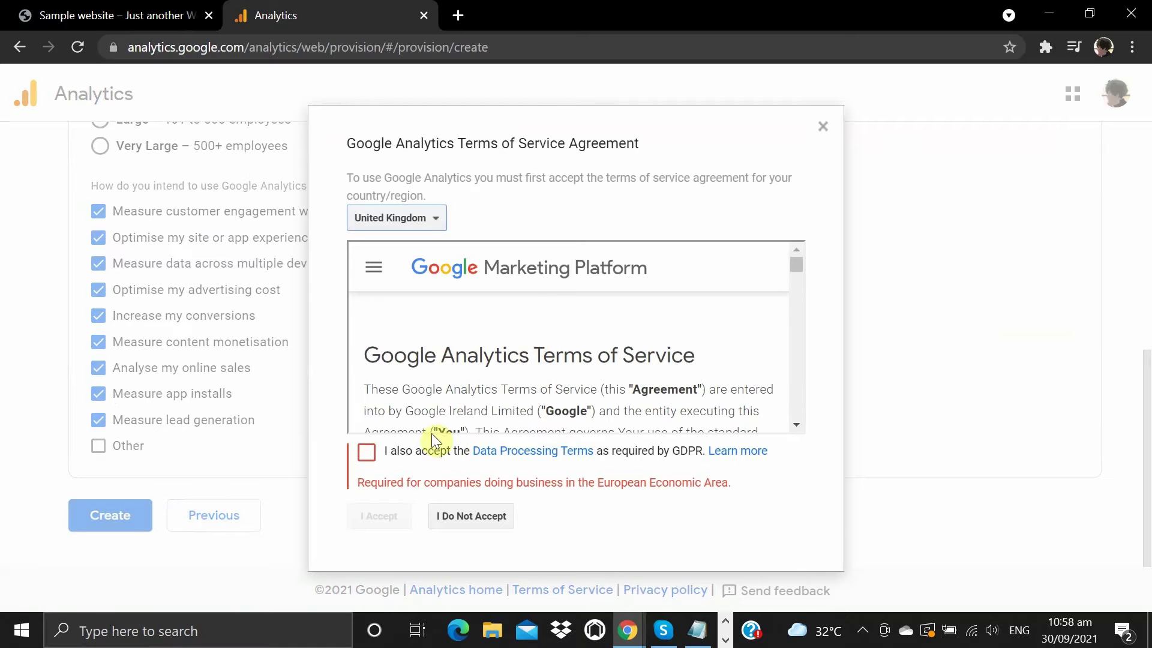
pyautogui.scroll(-3, 470, 342)
pyautogui.scroll(-5, 466, 347)
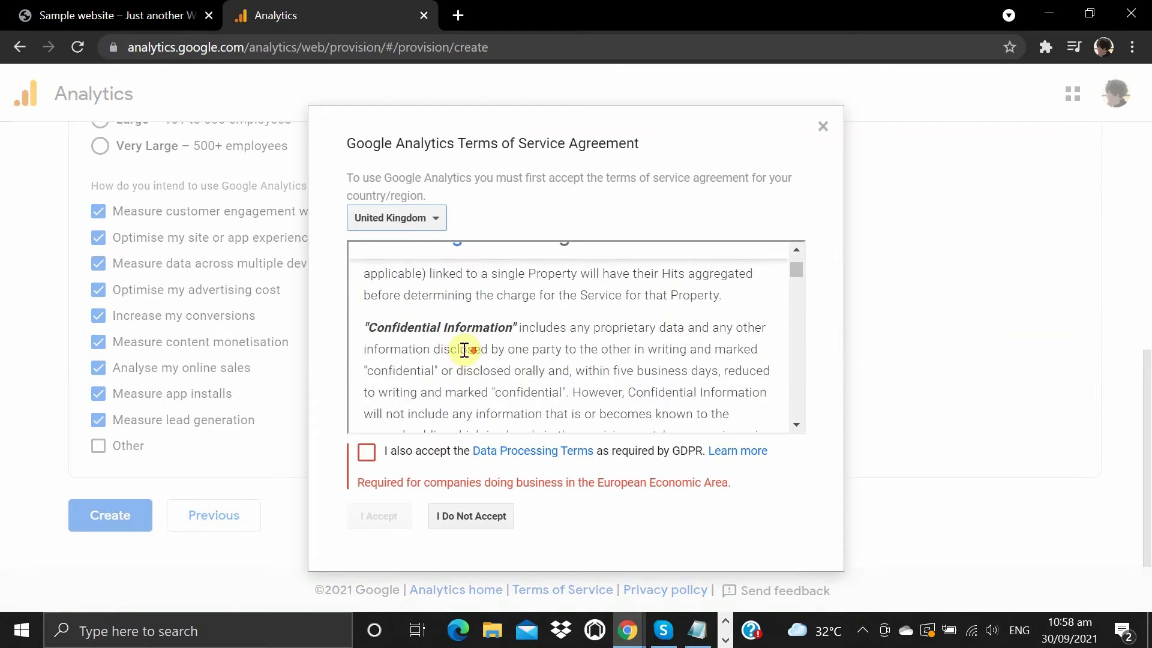
pyautogui.click(366, 452)
pyautogui.scroll(-1, 491, 353)
pyautogui.scroll(-2, 490, 353)
pyautogui.click(391, 494)
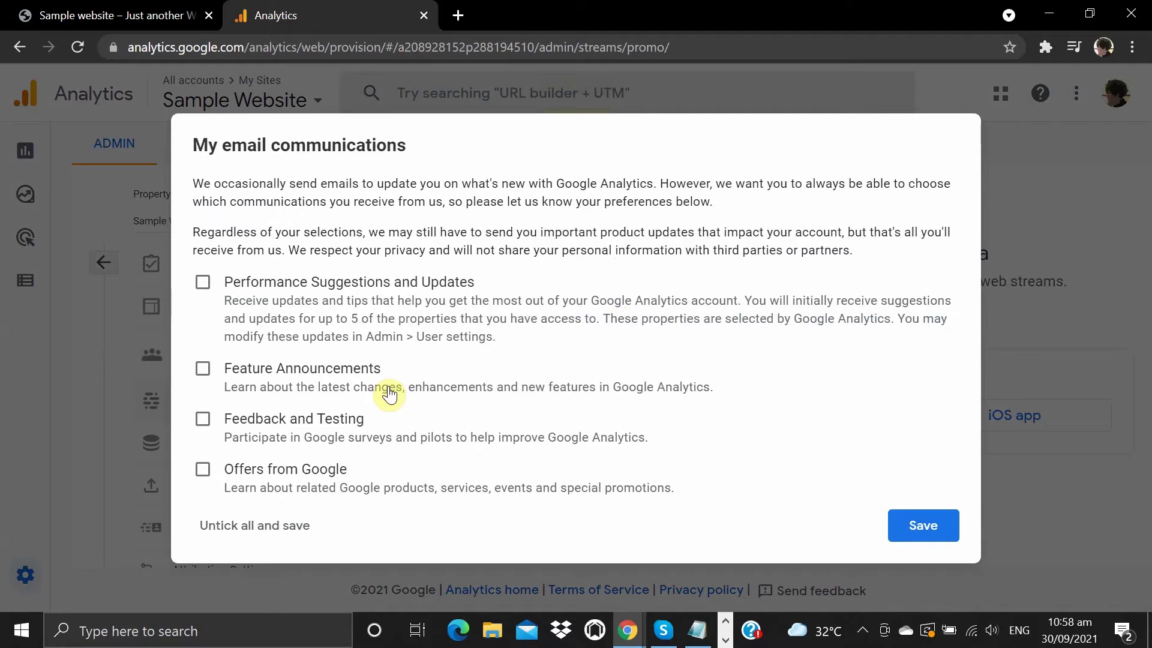
# Step: Enable emails for Performance Suggestions and Updates, Feature Announcements, and Feedback and Testing, leaving Offers from Google off, and save
pyautogui.click(204, 283)
pyautogui.click(203, 368)
pyautogui.click(203, 419)
pyautogui.click(202, 469)
pyautogui.click(206, 473)
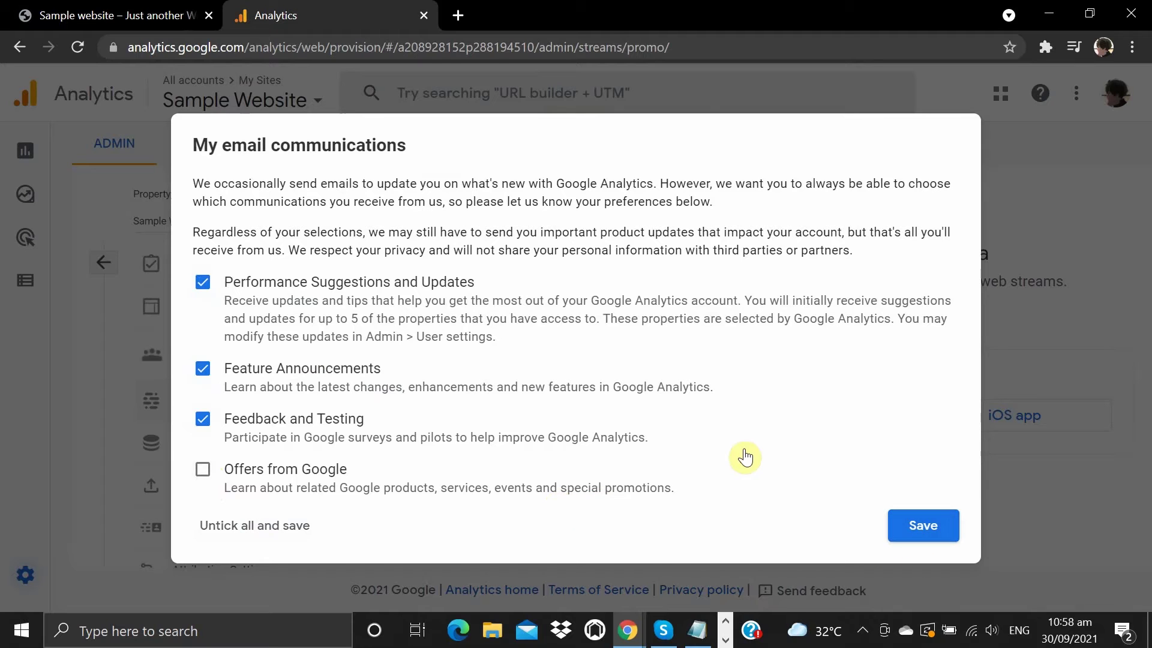
pyautogui.click(916, 543)
# Step: Open the Sample Website property's data streams and begin setting up a Web stream
pyautogui.scroll(-3, 305, 339)
pyautogui.scroll(3, 306, 340)
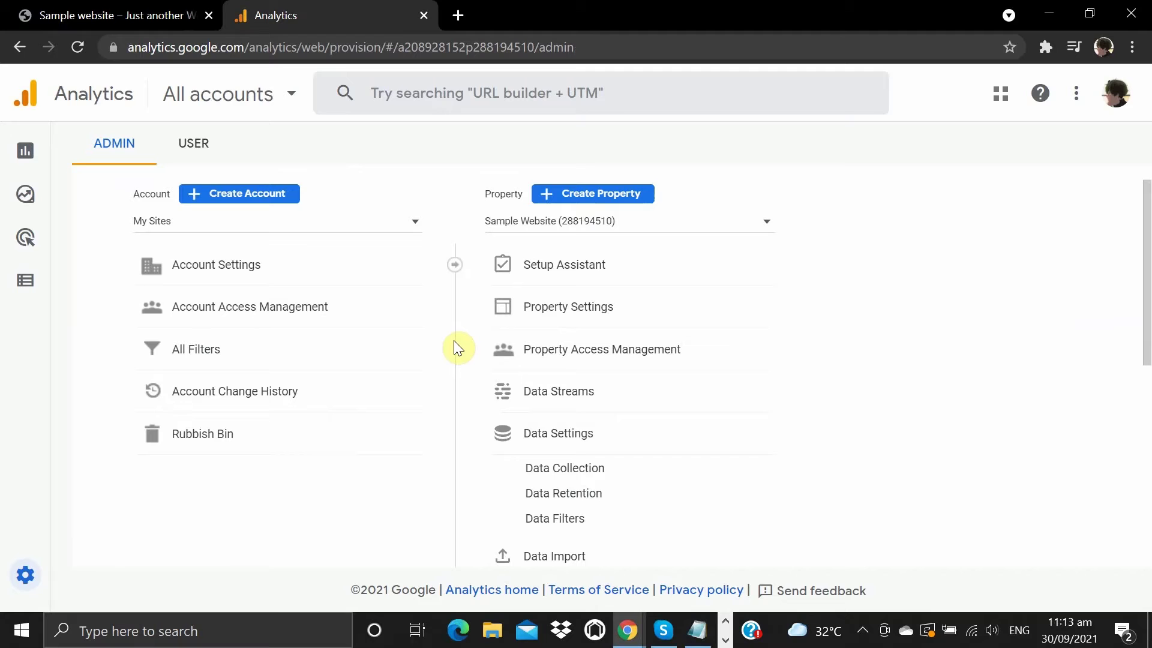
pyautogui.click(574, 400)
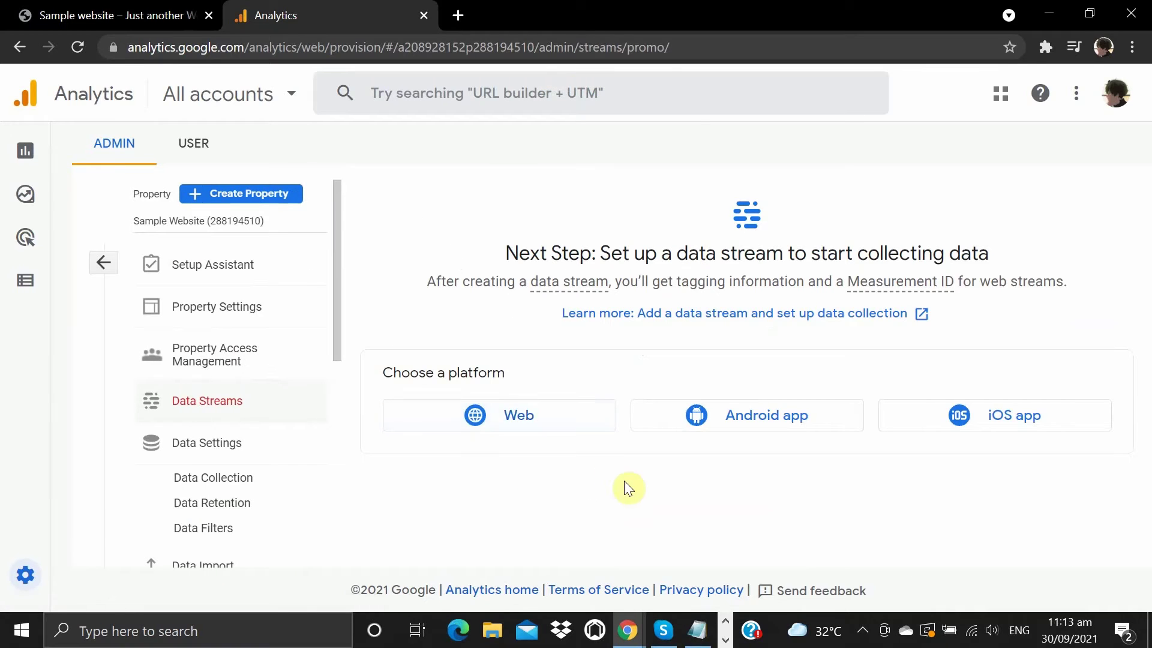
pyautogui.click(538, 417)
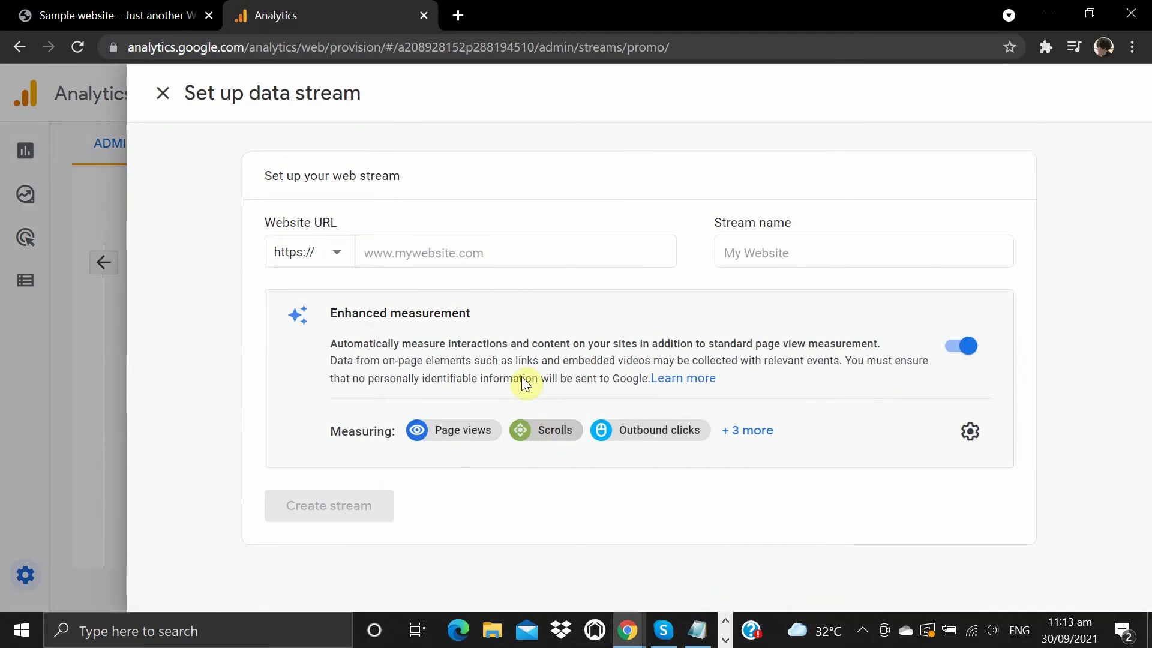
# Step: Copy the sample website's address from its open page and enter it as the web stream's website URL
pyautogui.click(440, 249)
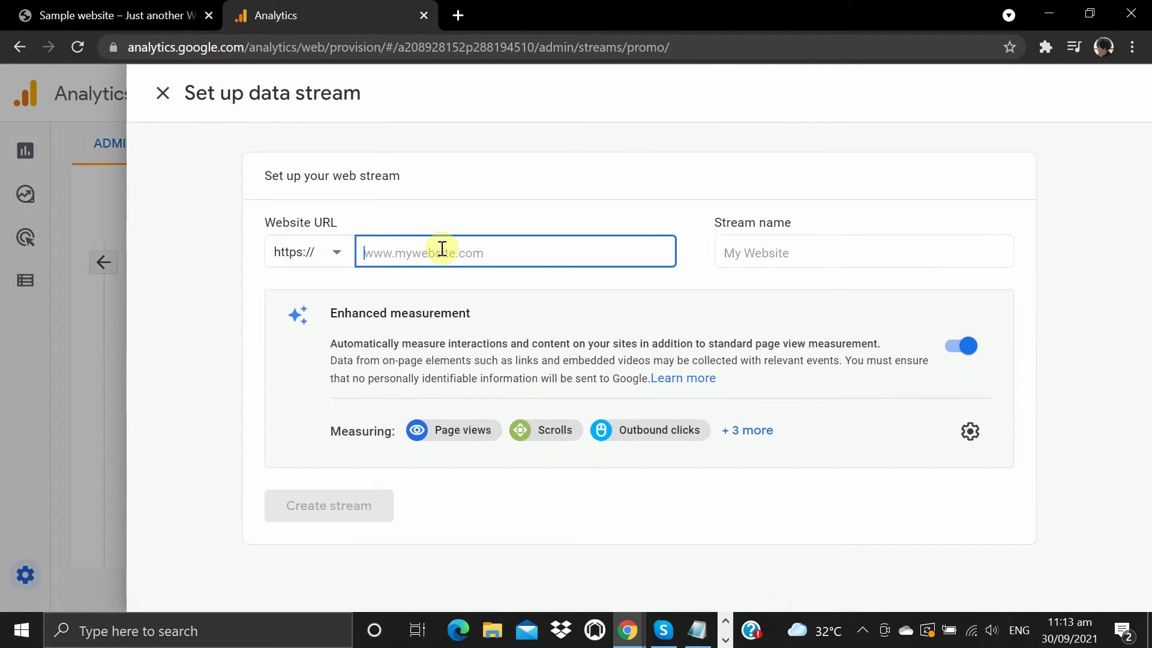
pyautogui.write('samplewebsite')
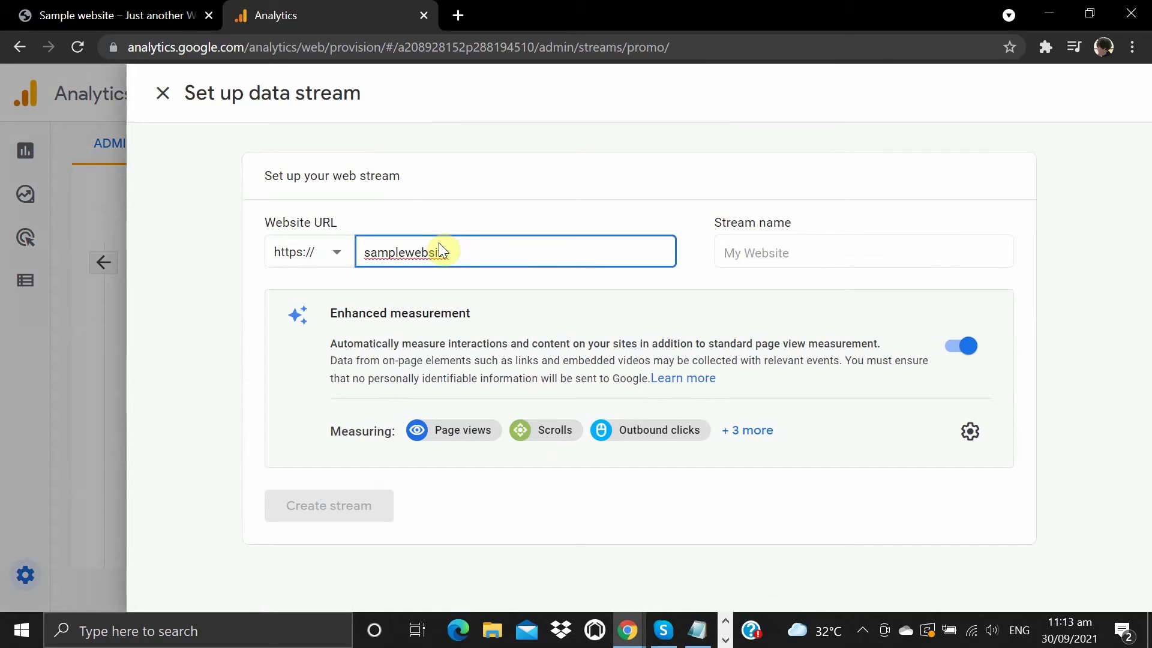
pyautogui.click(115, 13)
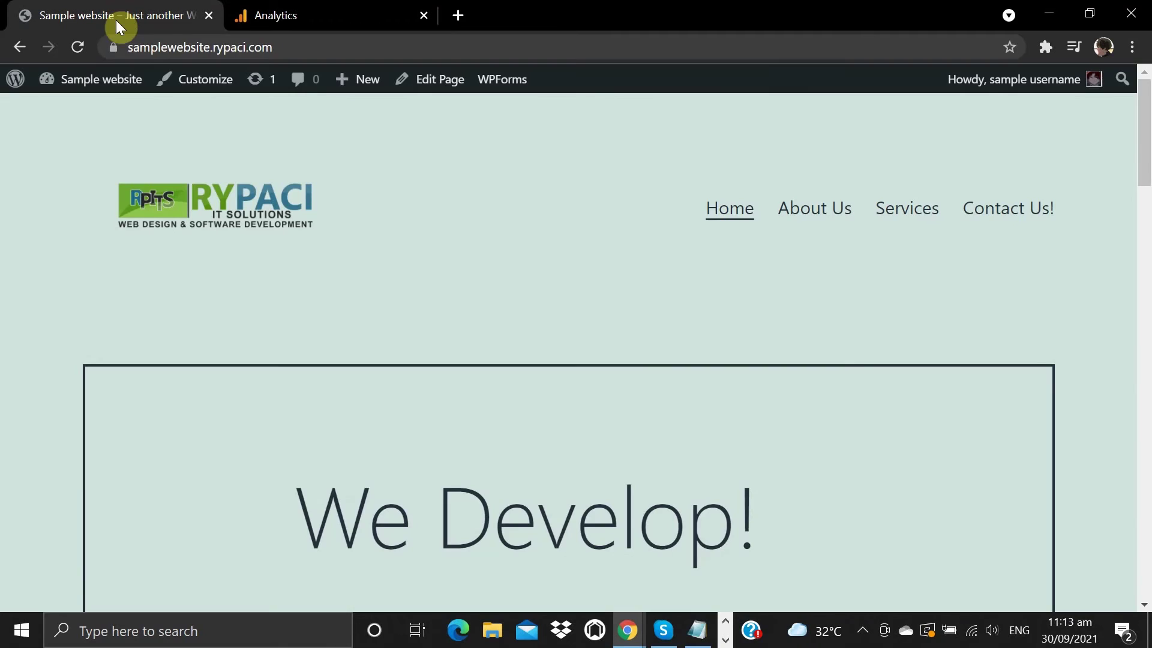
pyautogui.click(300, 47)
pyautogui.hotkey('ctrl', 'c')
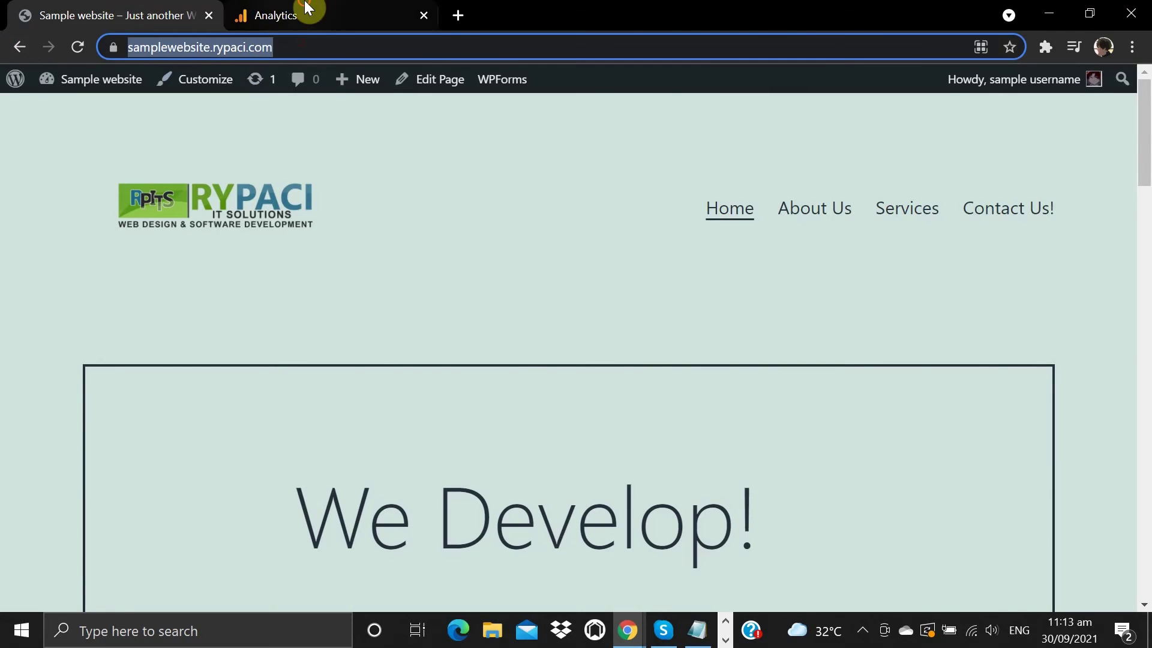
pyautogui.click(259, 12)
pyautogui.doubleClick(458, 251)
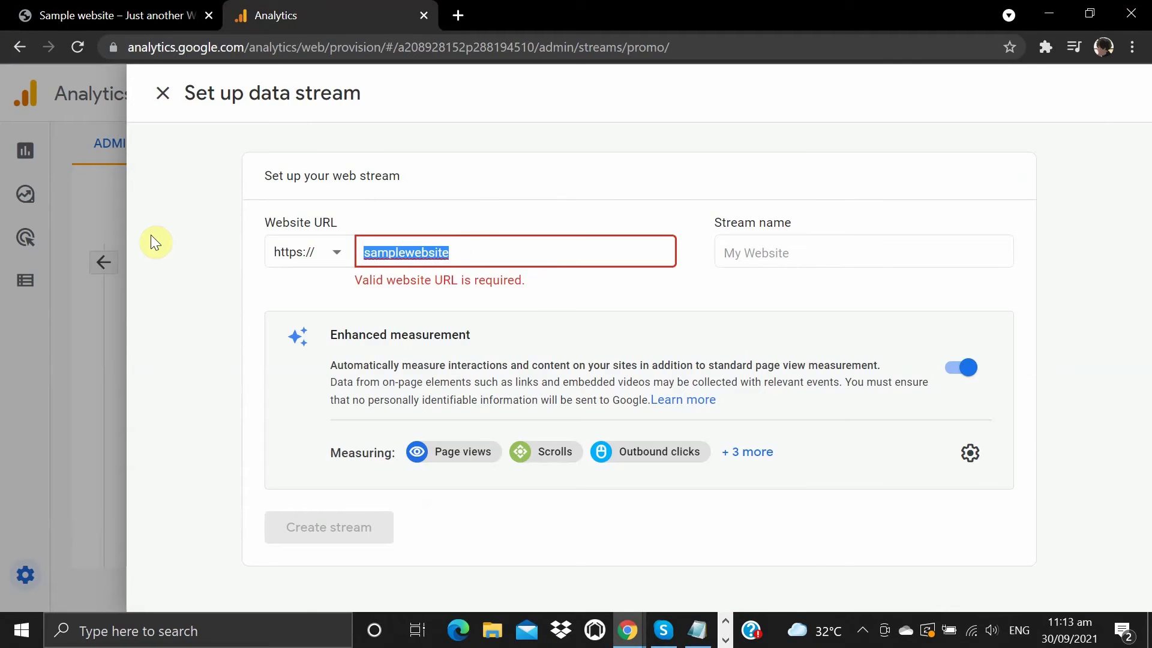
pyautogui.hotkey('ctrl', 'v')
pyautogui.moveTo(404, 251); pyautogui.dragTo(238, 252)
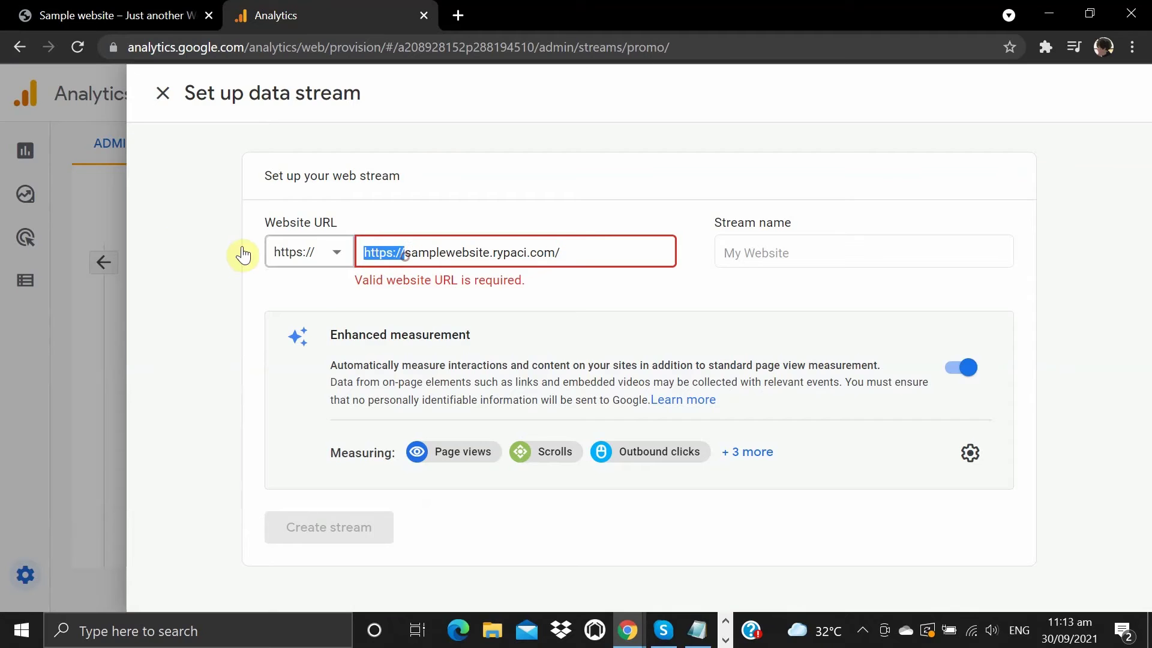
pyautogui.press('BackSpace')
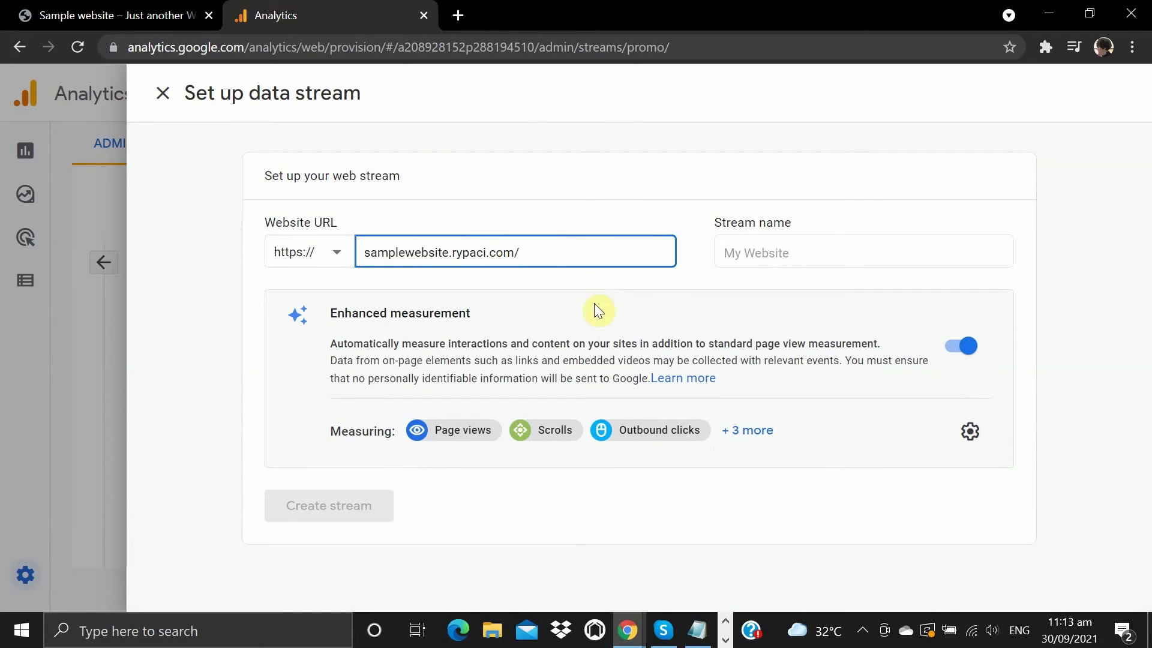
pyautogui.click(542, 245)
pyautogui.press('BackSpace')
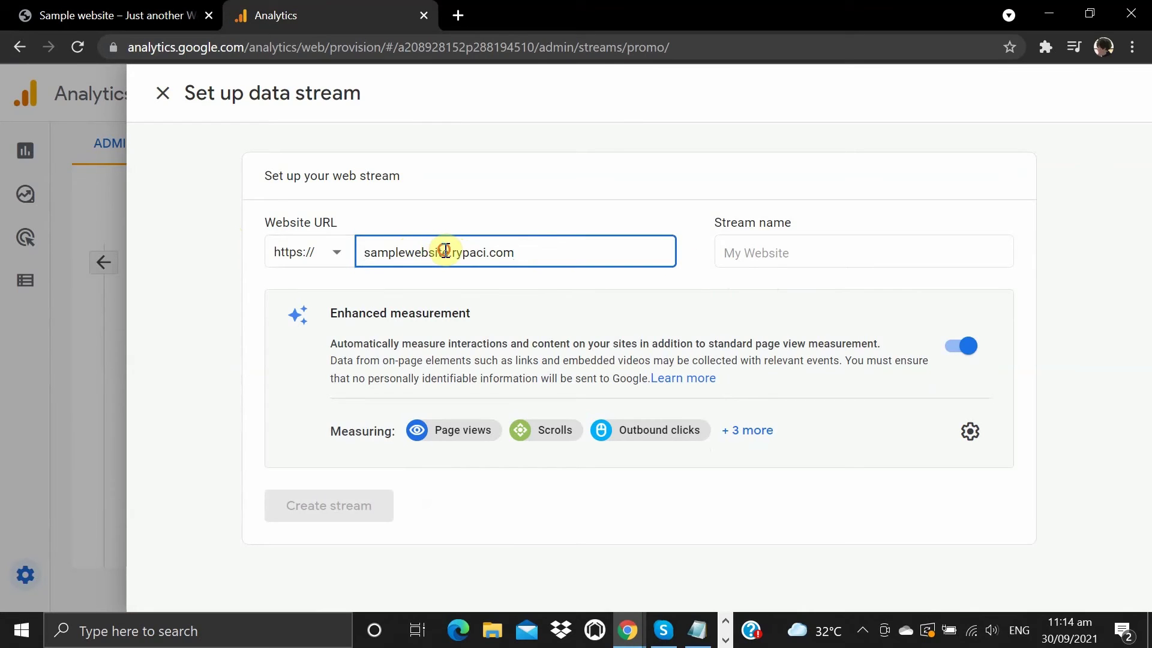
# Step: Name the stream samplewebsite, reusing that part of the website URL, and create the stream
pyautogui.moveTo(448, 251); pyautogui.dragTo(308, 252)
pyautogui.hotkey('ctrl', 'c')
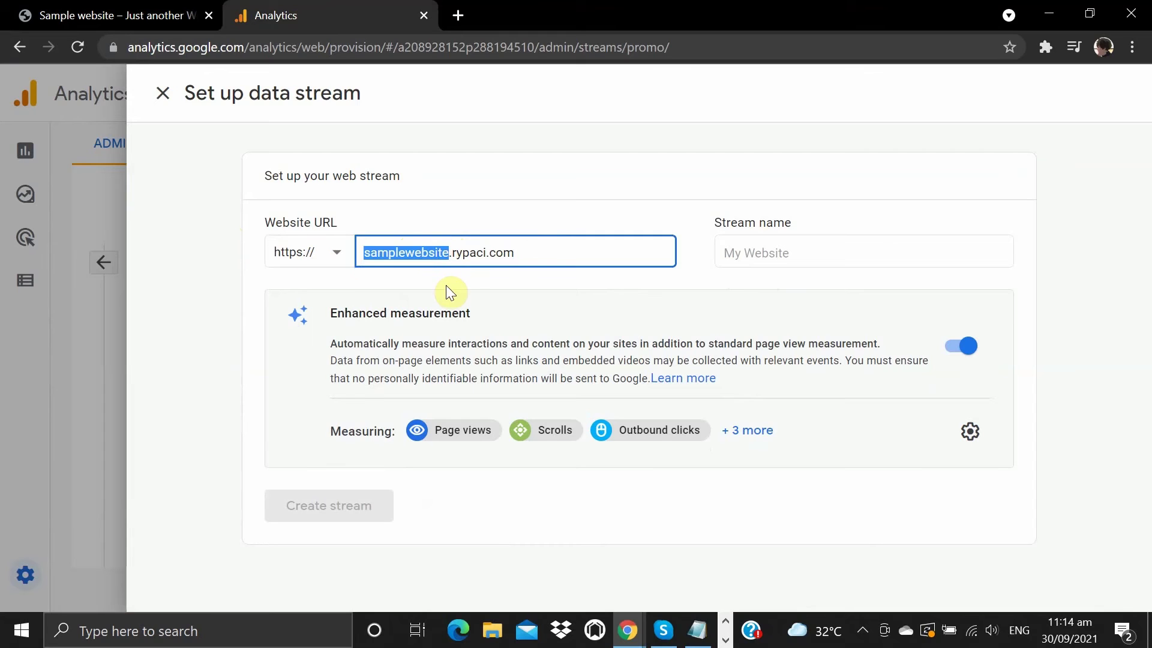
pyautogui.click(735, 255)
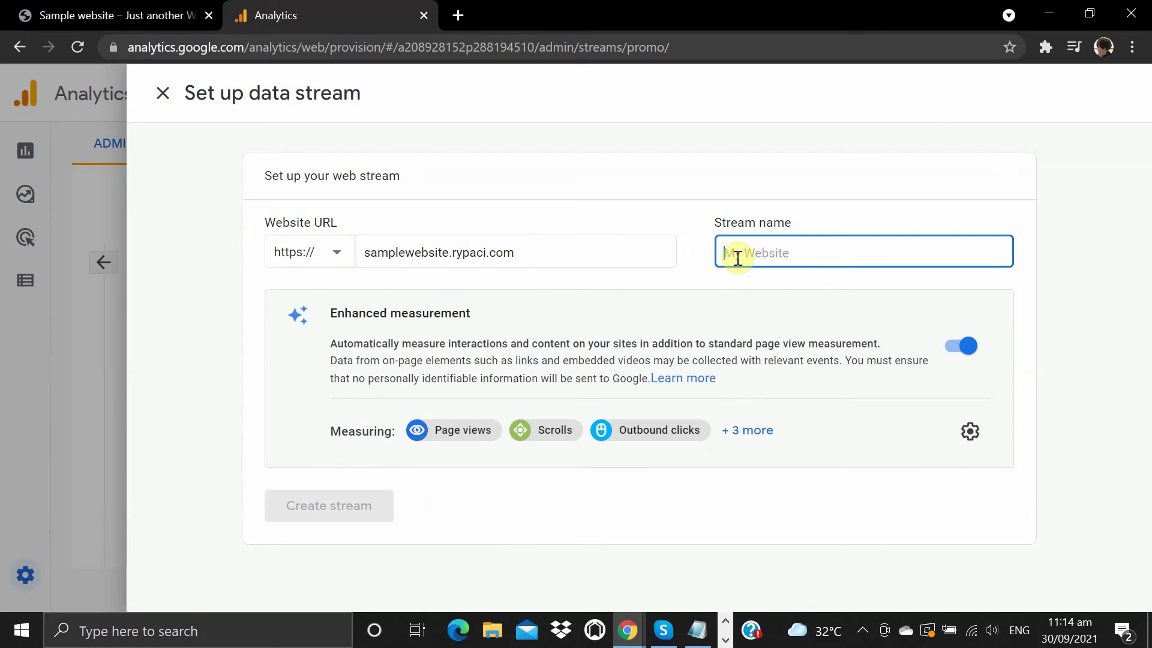
pyautogui.hotkey('ctrl', 'v')
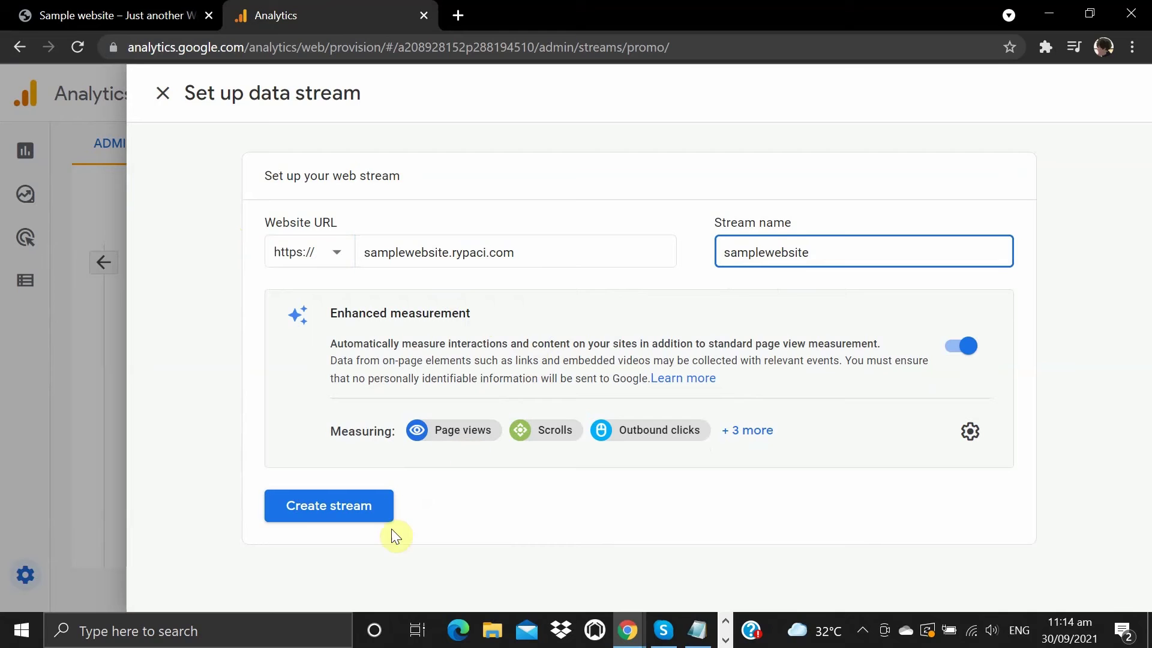
pyautogui.click(353, 518)
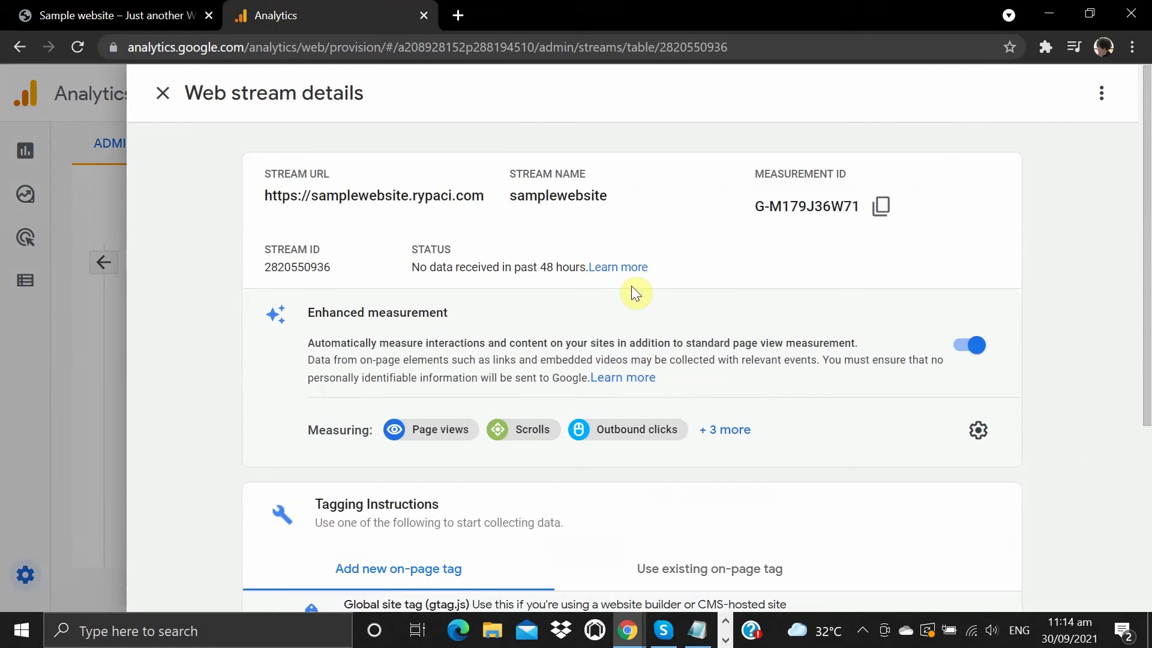
# Step: Expand the Global site tag (gtag.js) instructions in the web stream details and copy the tag code
pyautogui.scroll(-5, 604, 307)
pyautogui.scroll(5, 603, 308)
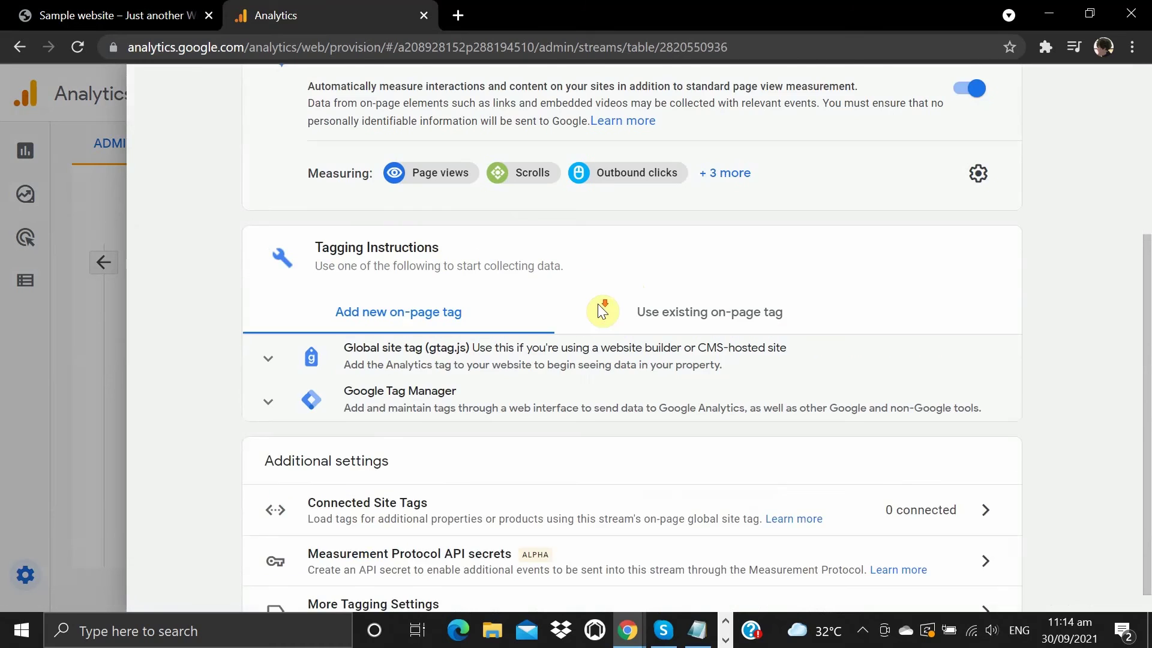
pyautogui.scroll(-5, 600, 310)
pyautogui.scroll(5, 598, 311)
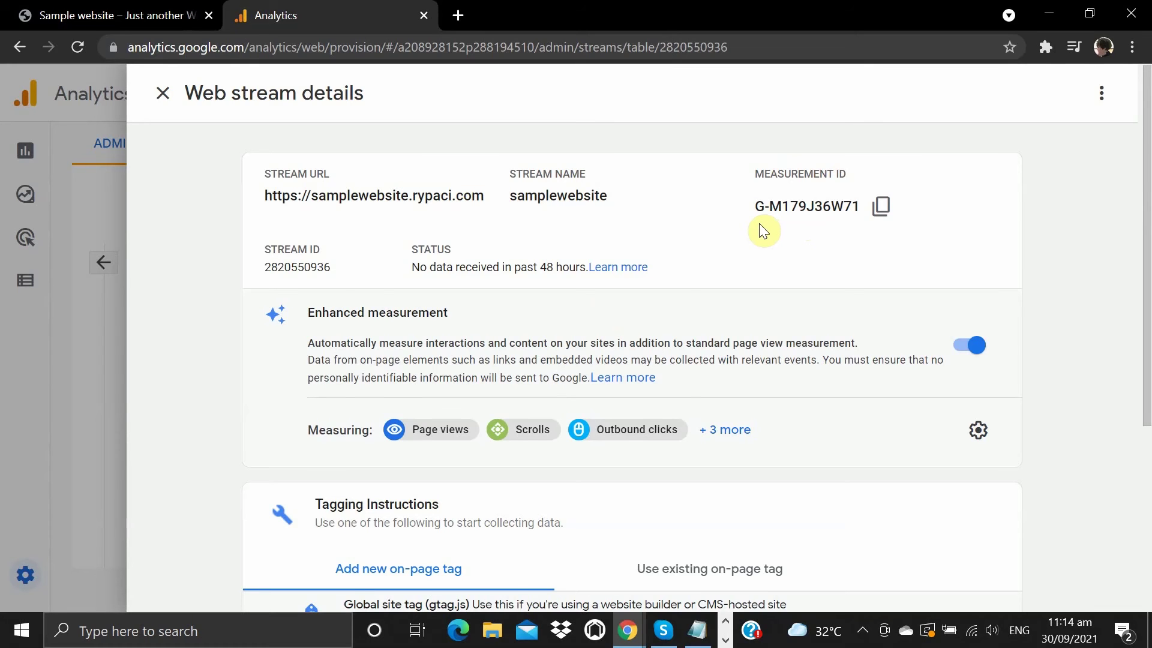
pyautogui.scroll(-5, 759, 224)
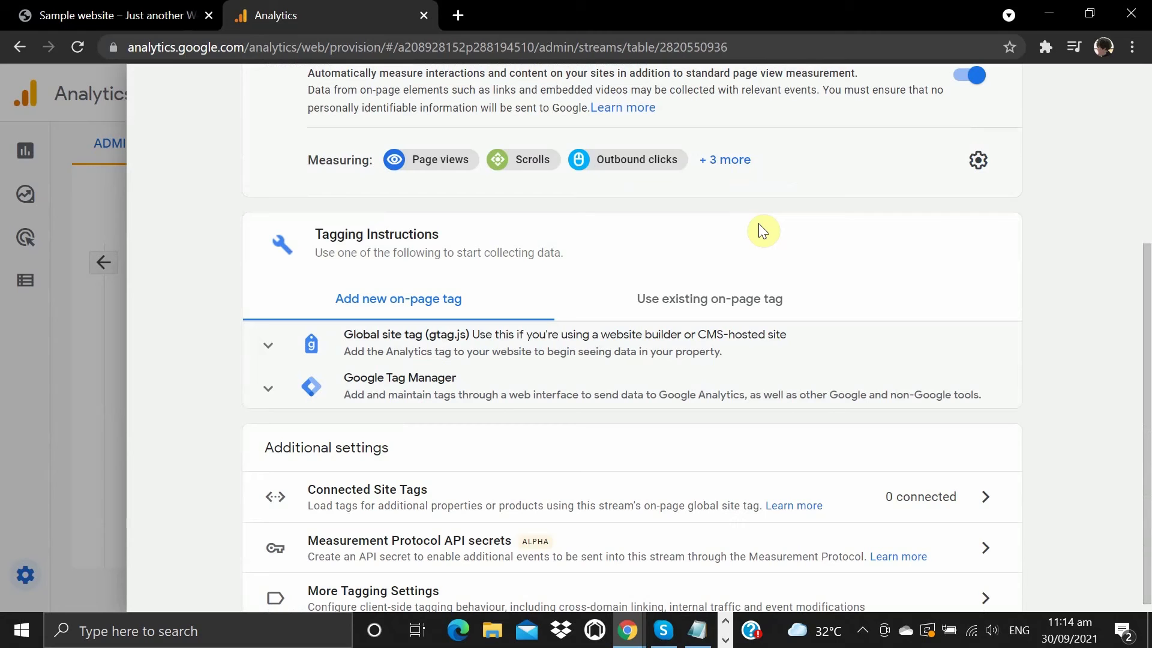
pyautogui.click(280, 351)
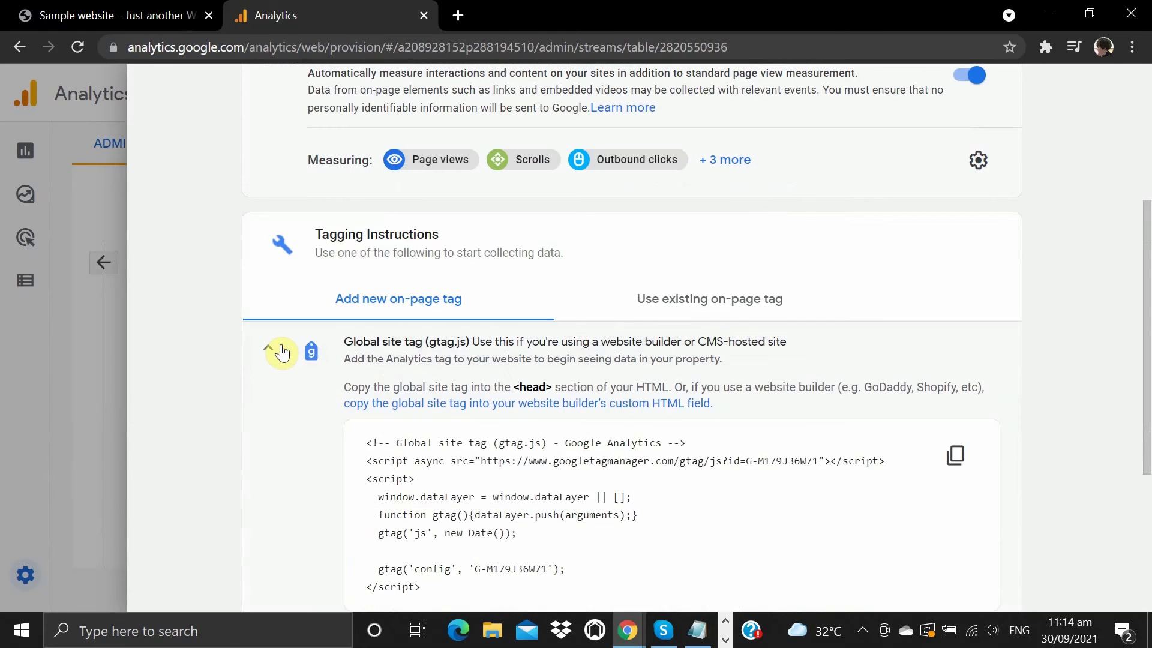
pyautogui.scroll(-3, 282, 353)
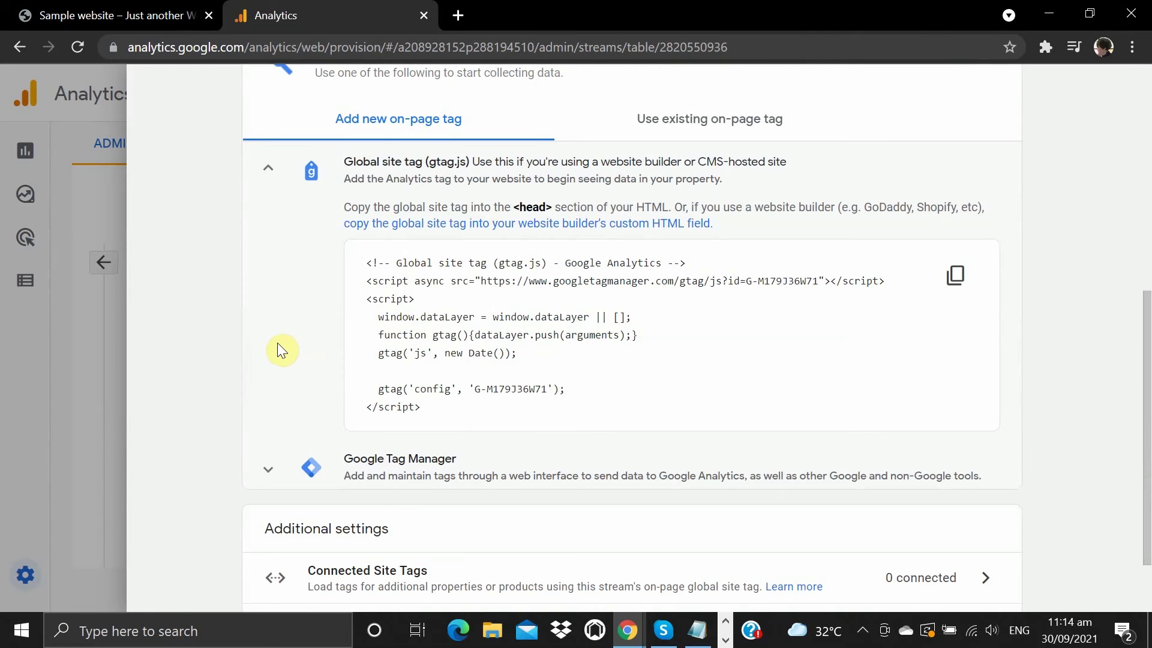
pyautogui.scroll(2, 587, 540)
pyautogui.click(954, 362)
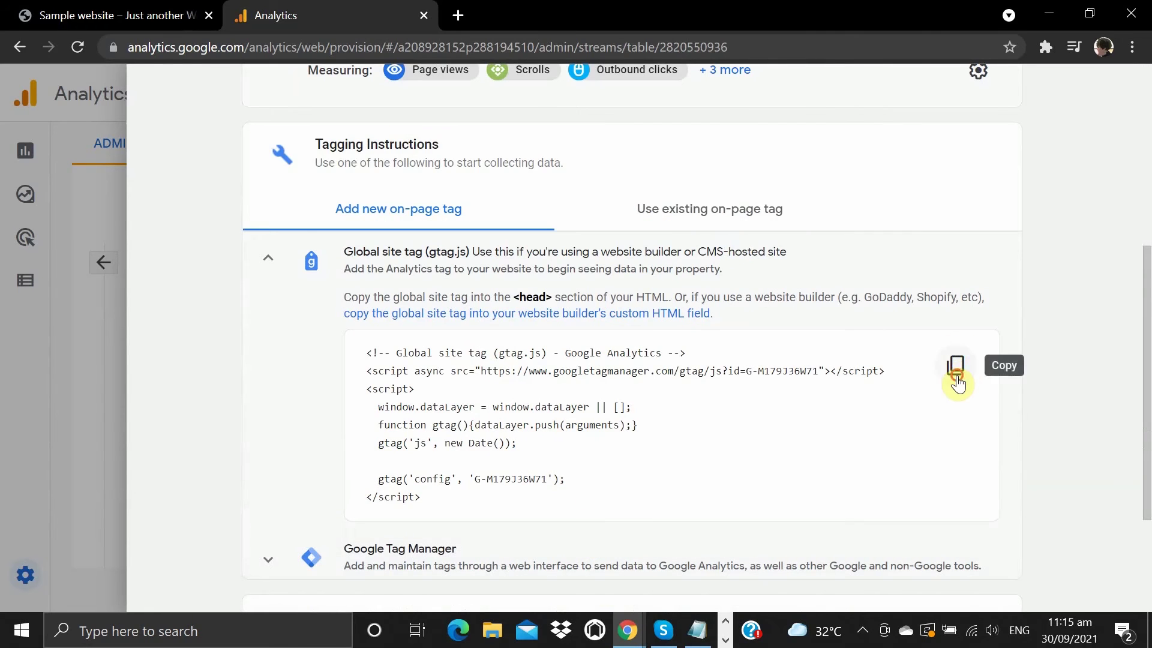
# Step: Go to the sample website's WordPress dashboard and open the Twenty Twenty-One theme's header.php in the Theme Editor
pyautogui.click(175, 8)
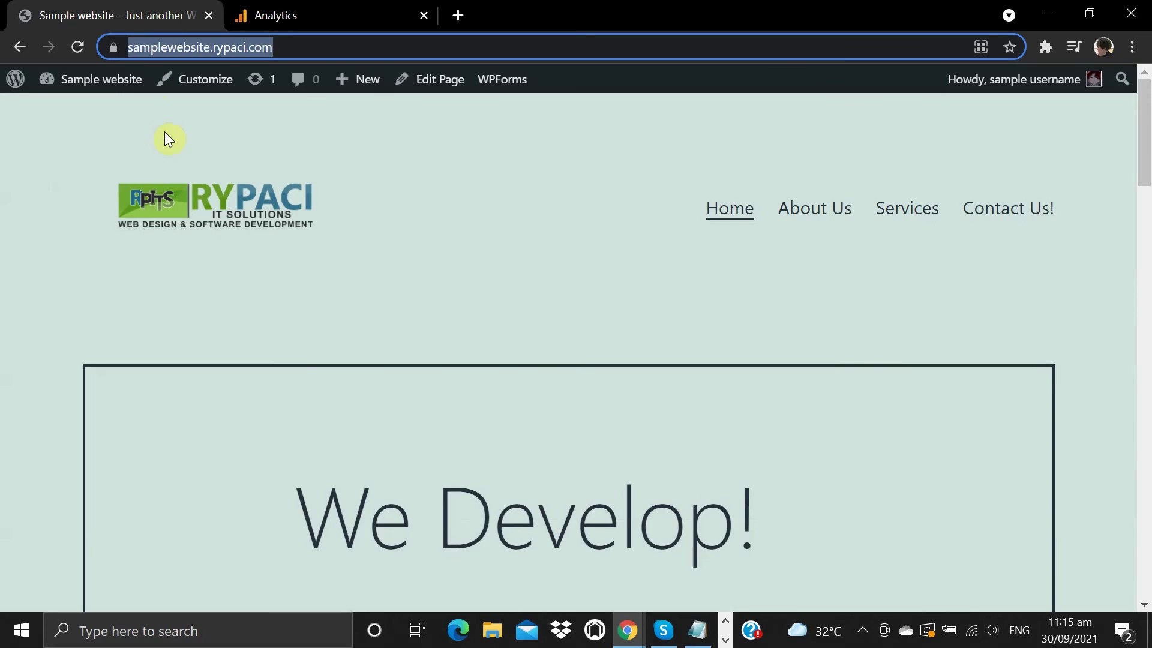
pyautogui.moveTo(90, 80)
pyautogui.click(82, 117)
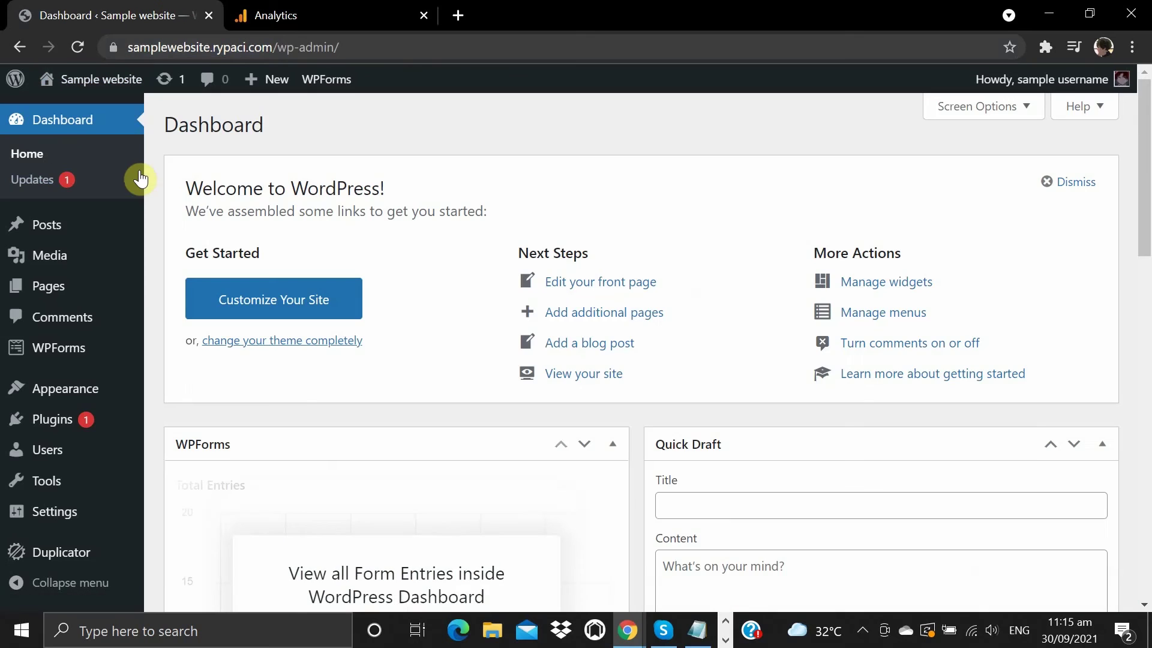
pyautogui.scroll(-3, 83, 327)
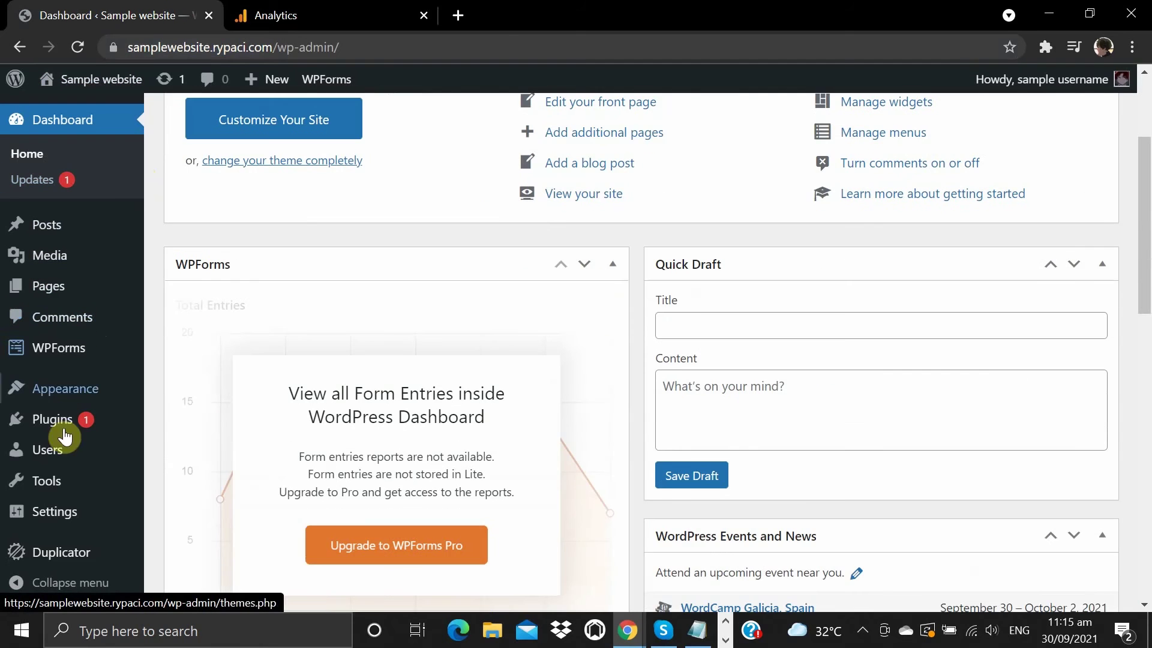
pyautogui.moveTo(73, 399)
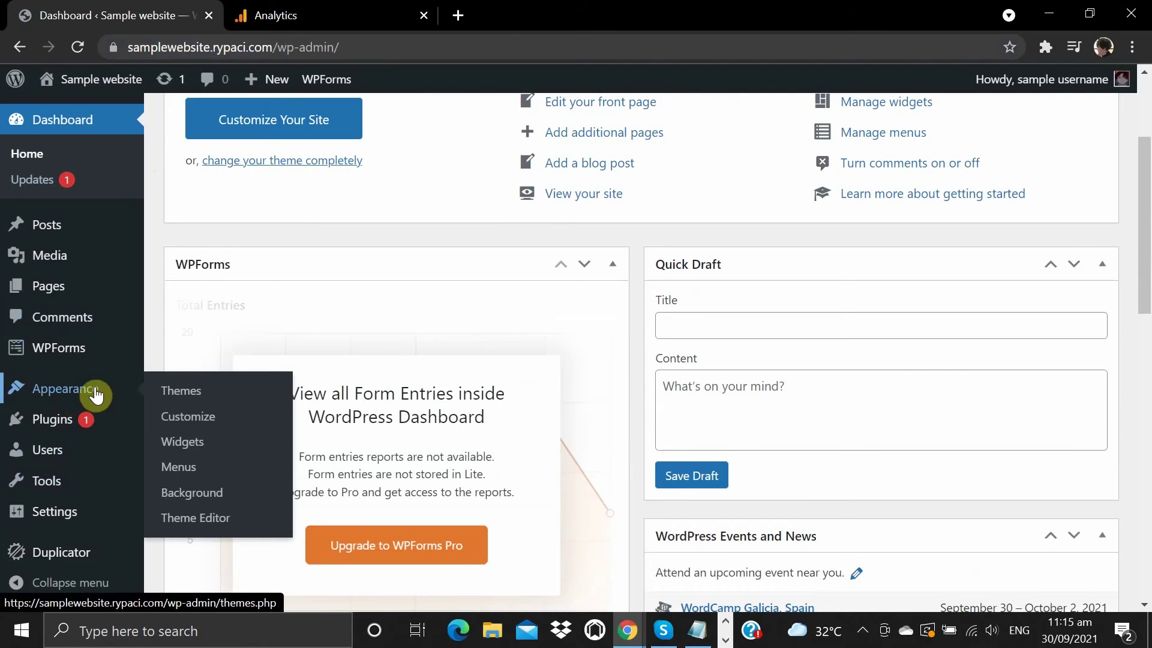
pyautogui.click(184, 522)
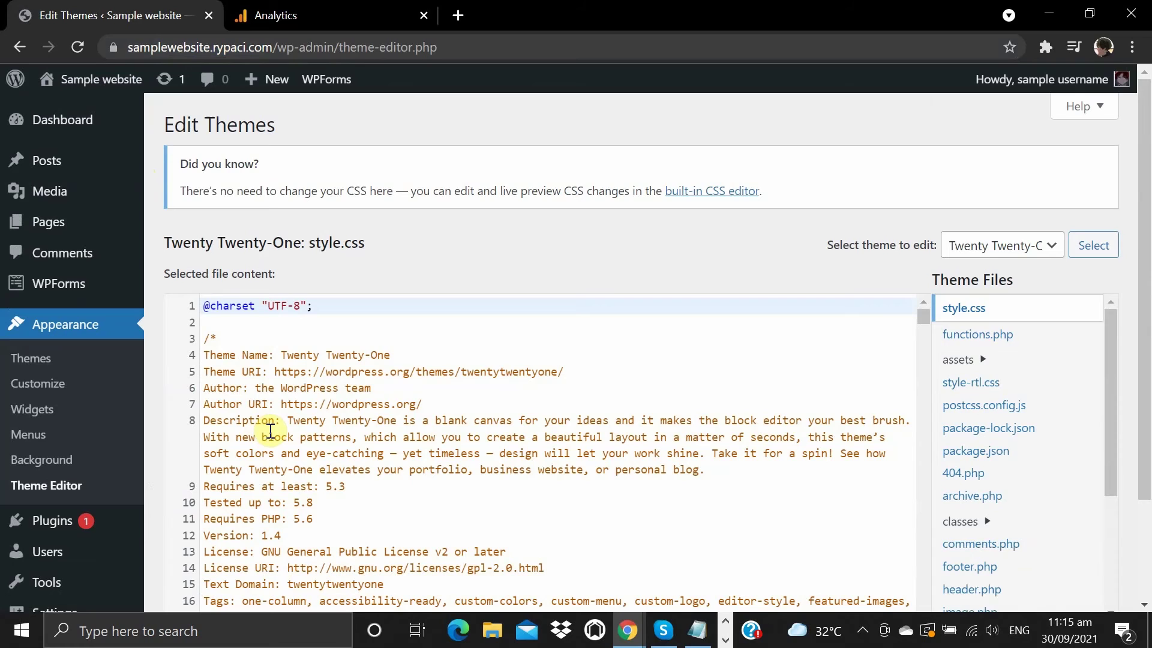
pyautogui.scroll(-3, 984, 507)
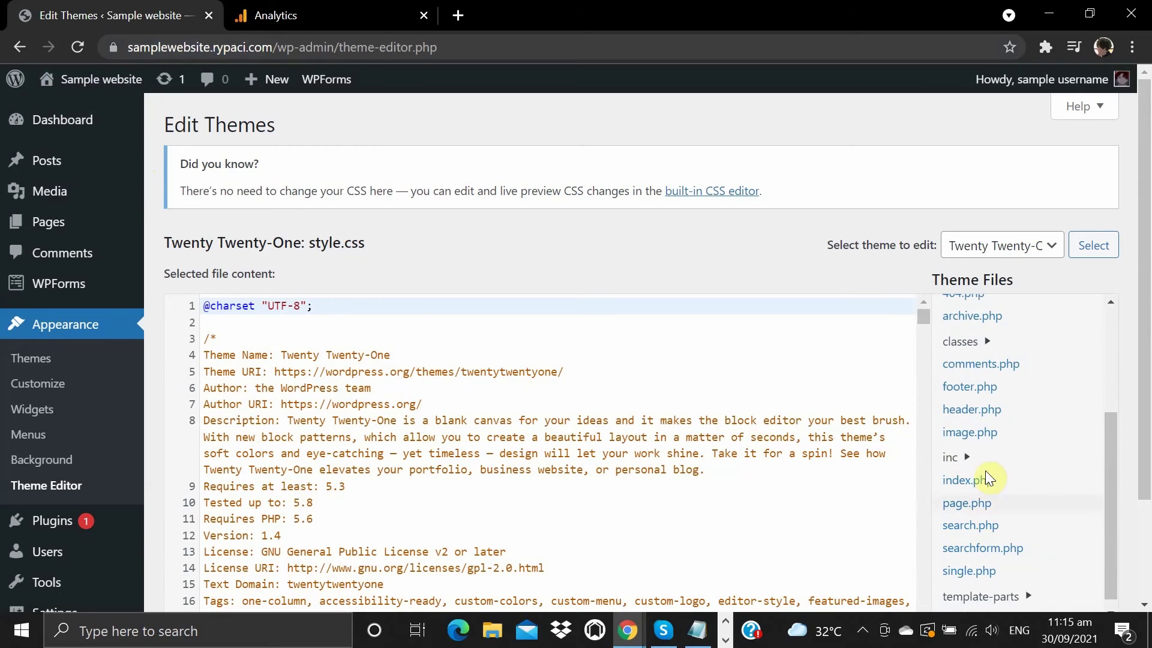
pyautogui.click(980, 414)
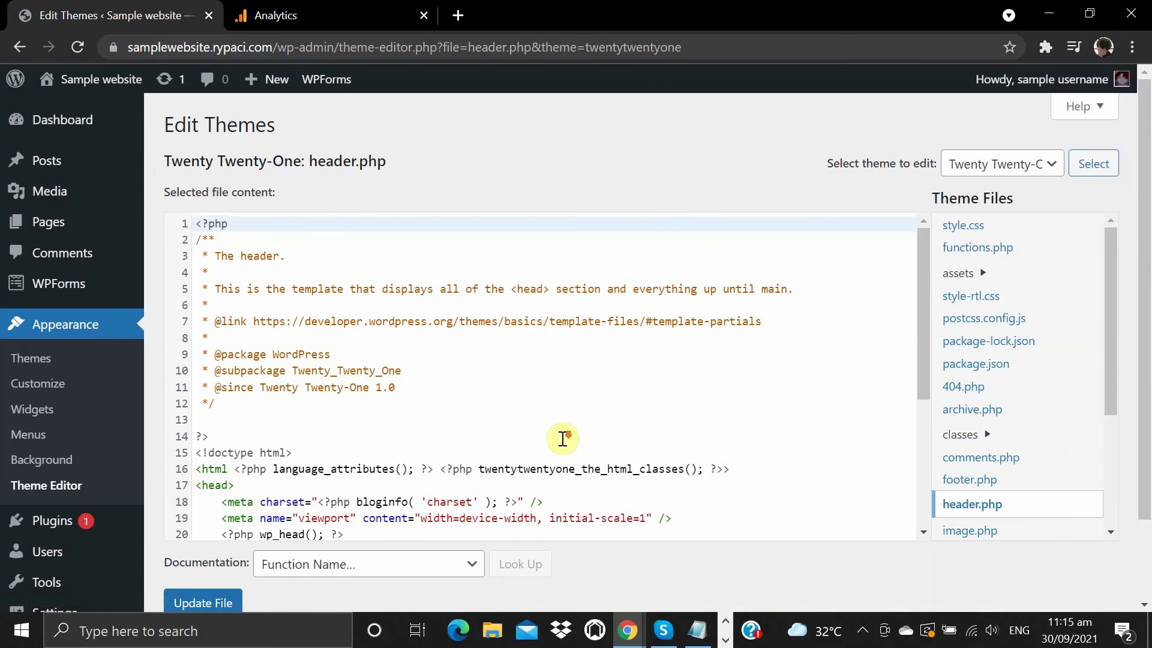
# Step: Insert three blank lines directly after the opening body tag in header.php and place the cursor on the middle one
pyautogui.scroll(-2, 540, 388)
pyautogui.scroll(-3, 538, 376)
pyautogui.scroll(-1, 535, 368)
pyautogui.click(204, 415)
pyautogui.moveTo(232, 413); pyautogui.dragTo(381, 411)
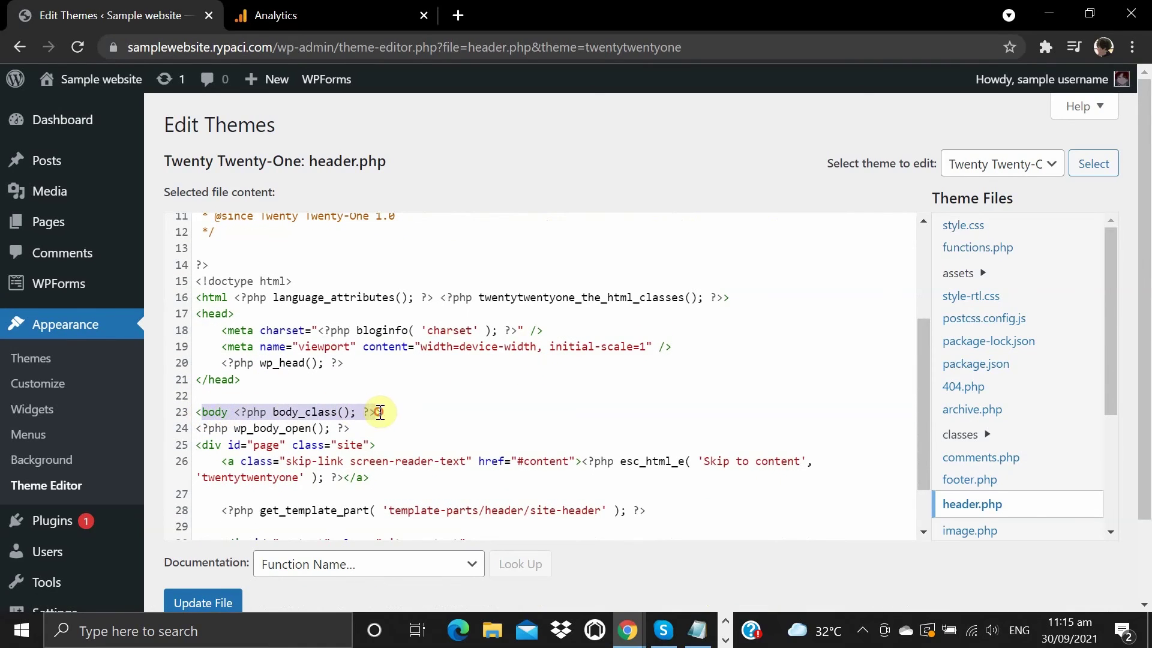
pyautogui.click(242, 393)
pyautogui.tripleClick(207, 414)
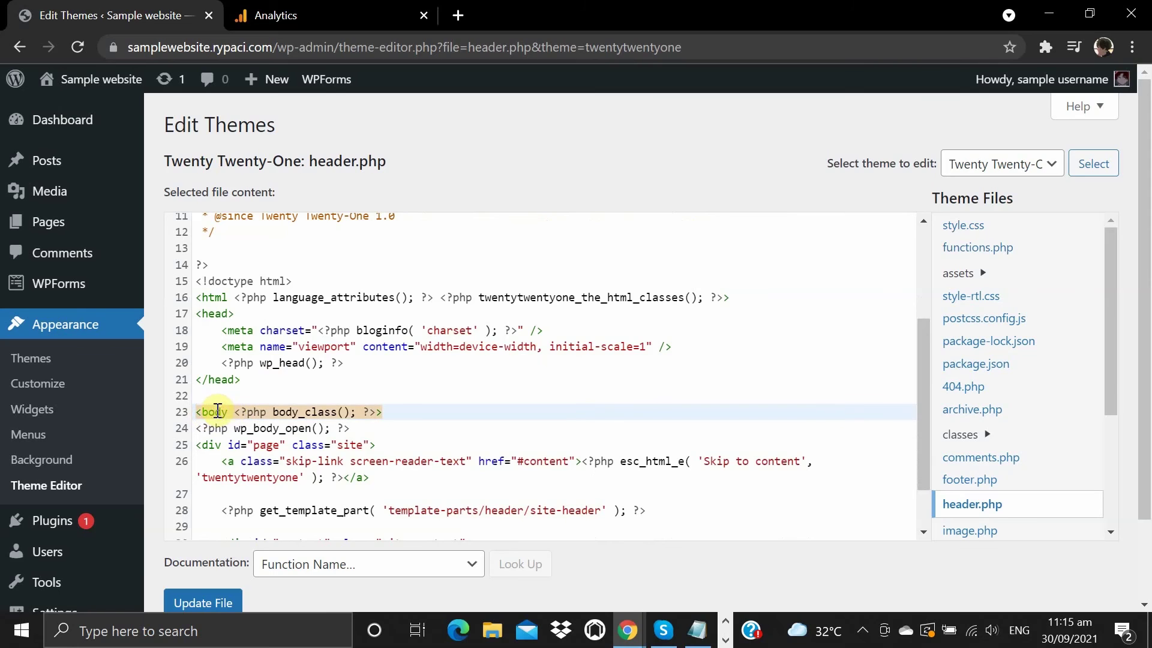
pyautogui.click(389, 417)
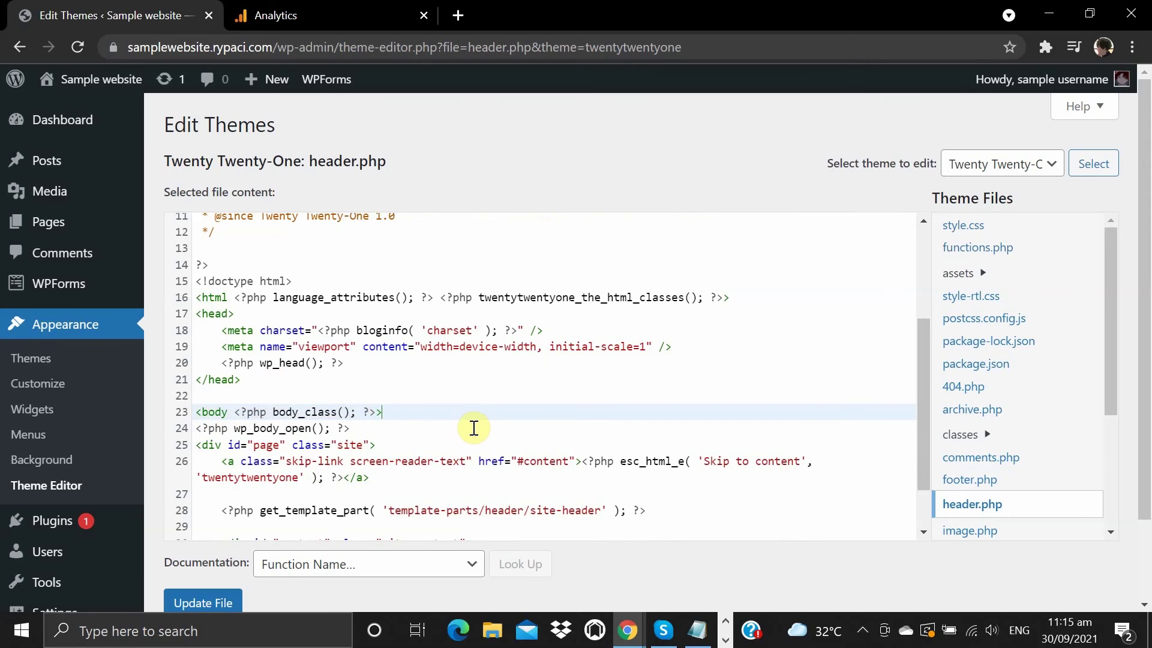
pyautogui.press('Return')
pyautogui.press('Return')
pyautogui.press('Return')
pyautogui.press('Up')
pyautogui.press('Up')
pyautogui.press('Down')
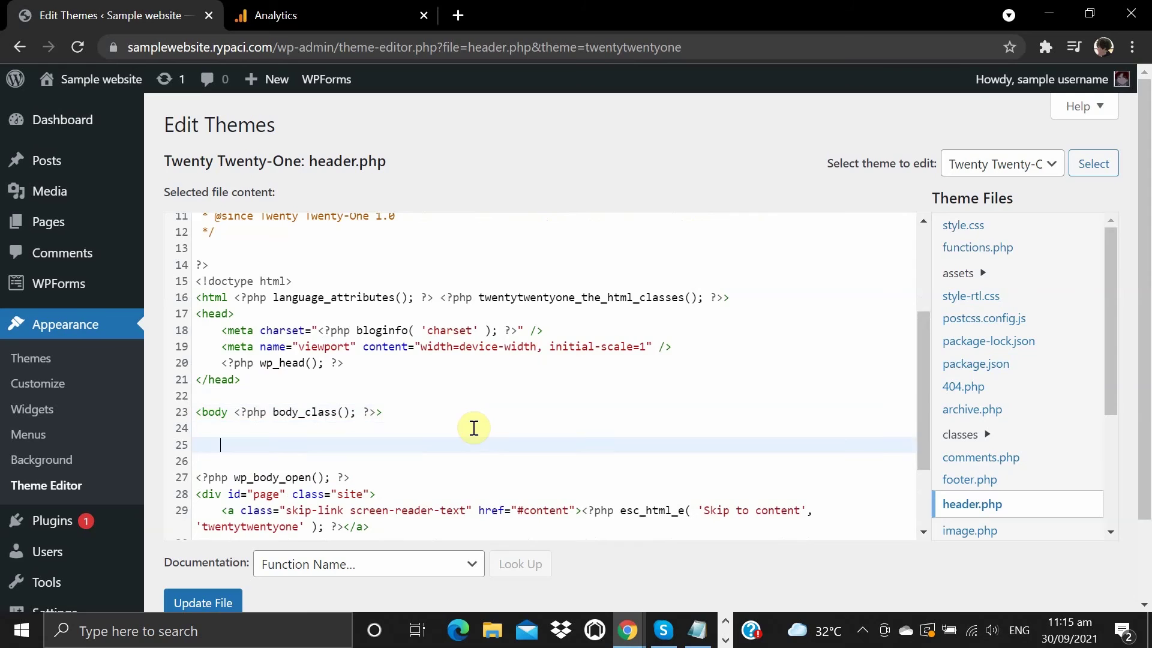
# Step: Paste the copied Google Analytics global site tag on the blank line below the body tag and update the file
pyautogui.write('<!-- Global site tag (gtag.js) - Google Analytics --> <script async src="https://www.googletagmanager.com/gtag/js?id=G-M179J36W71"></script> <script>   window.dataLayer = window.dataLayer || [];   function gtag(){dataLayer.push(arguments);}   gtag(\'js\', new Date());    gtag(\'config\', \'G-M179J36W71\'); </script>')
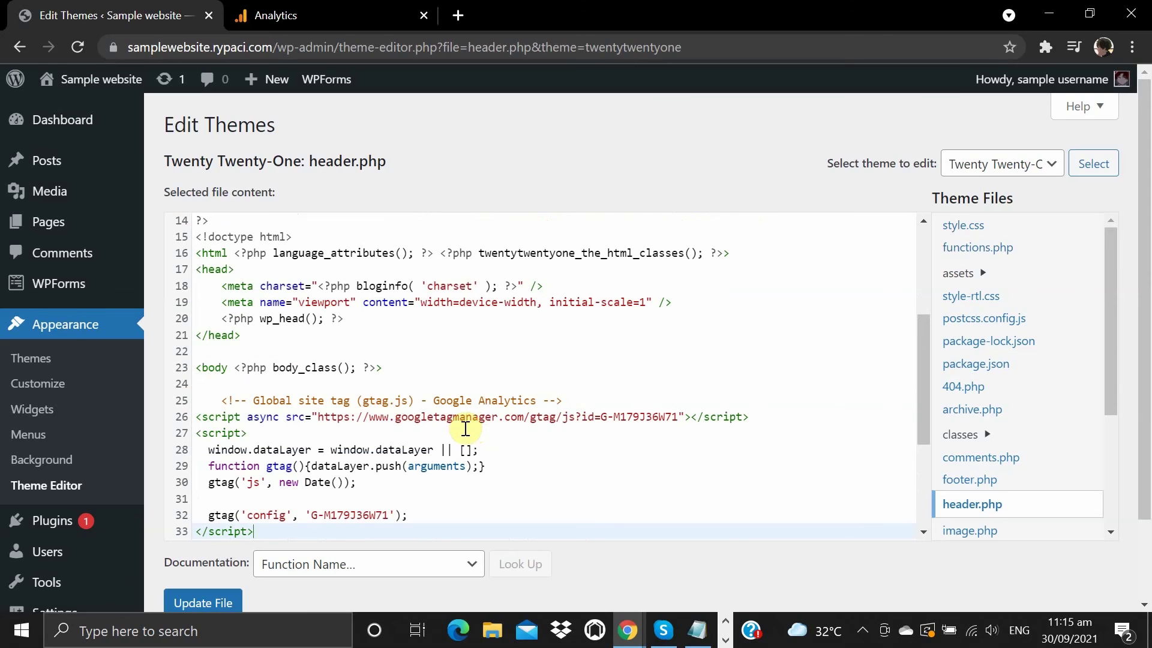
pyautogui.scroll(-3, 397, 381)
pyautogui.scroll(-2, 391, 387)
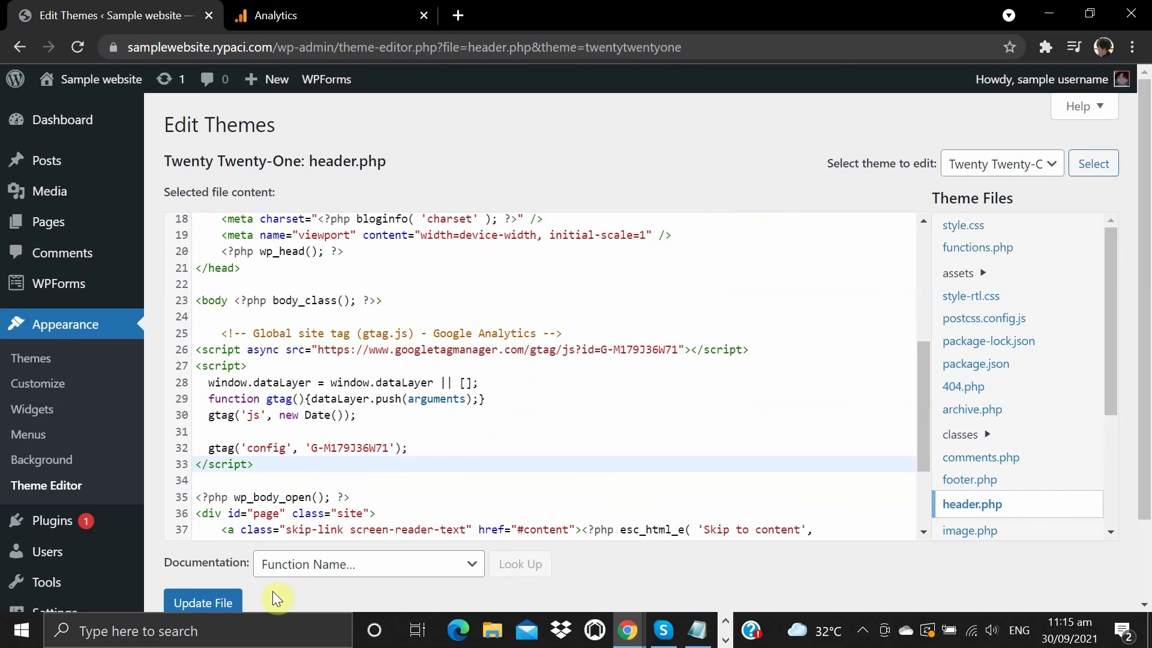
pyautogui.click(223, 608)
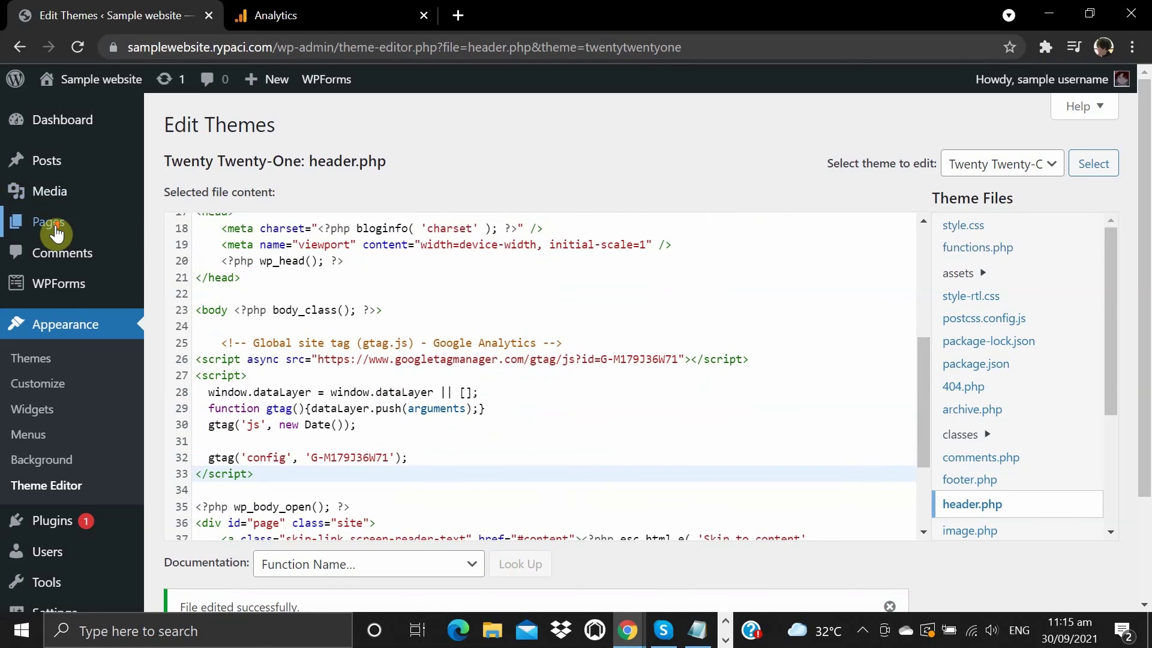
# Step: Visit the sample website's front page, switch back to Analytics and examine the whole Reports snapshot
pyautogui.click(102, 79)
pyautogui.click(276, 15)
pyautogui.scroll(-4, 508, 336)
pyautogui.scroll(4, 506, 340)
pyautogui.scroll(-8, 522, 321)
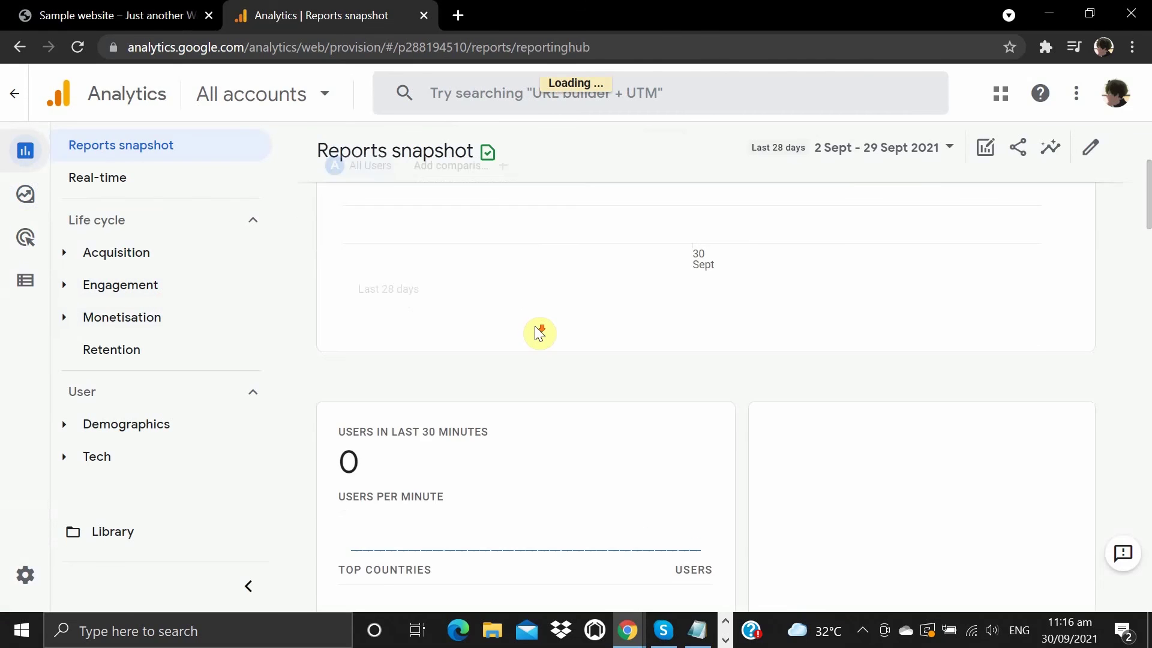
pyautogui.scroll(-10, 535, 329)
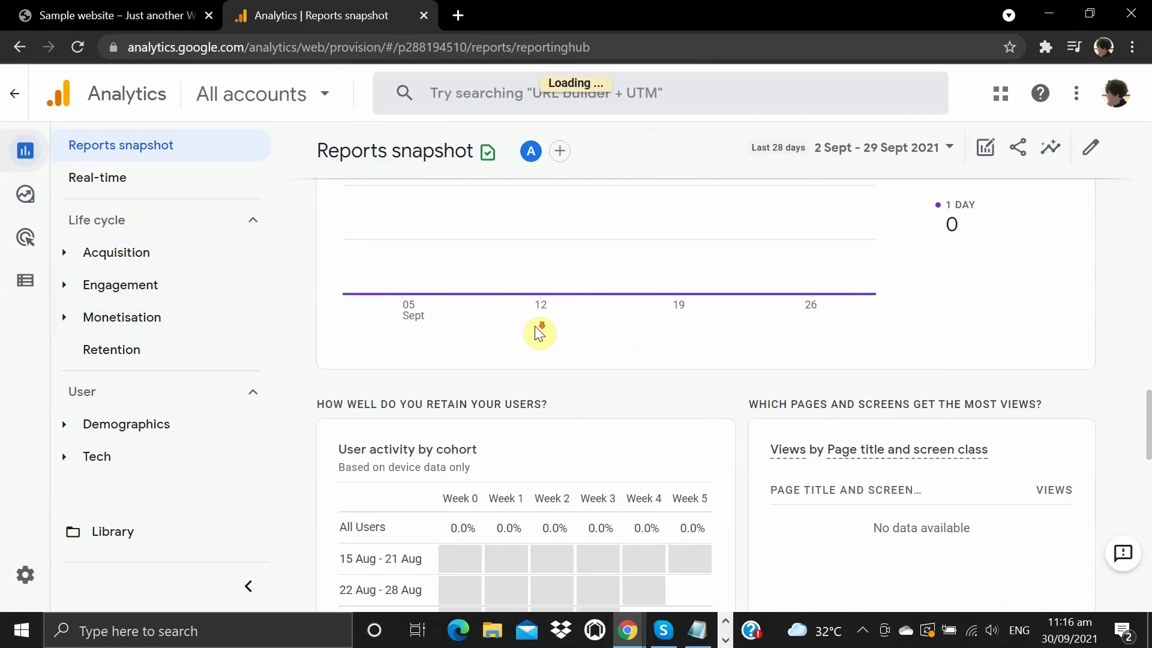
pyautogui.scroll(-4, 534, 326)
pyautogui.scroll(10, 534, 328)
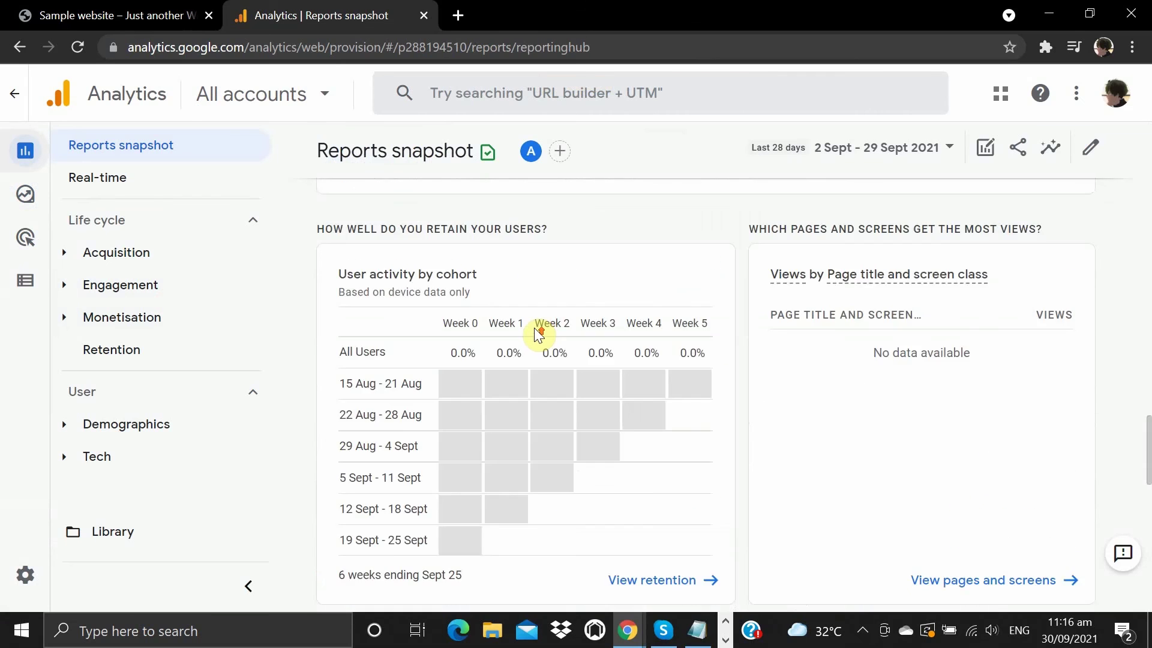
pyautogui.scroll(8, 534, 327)
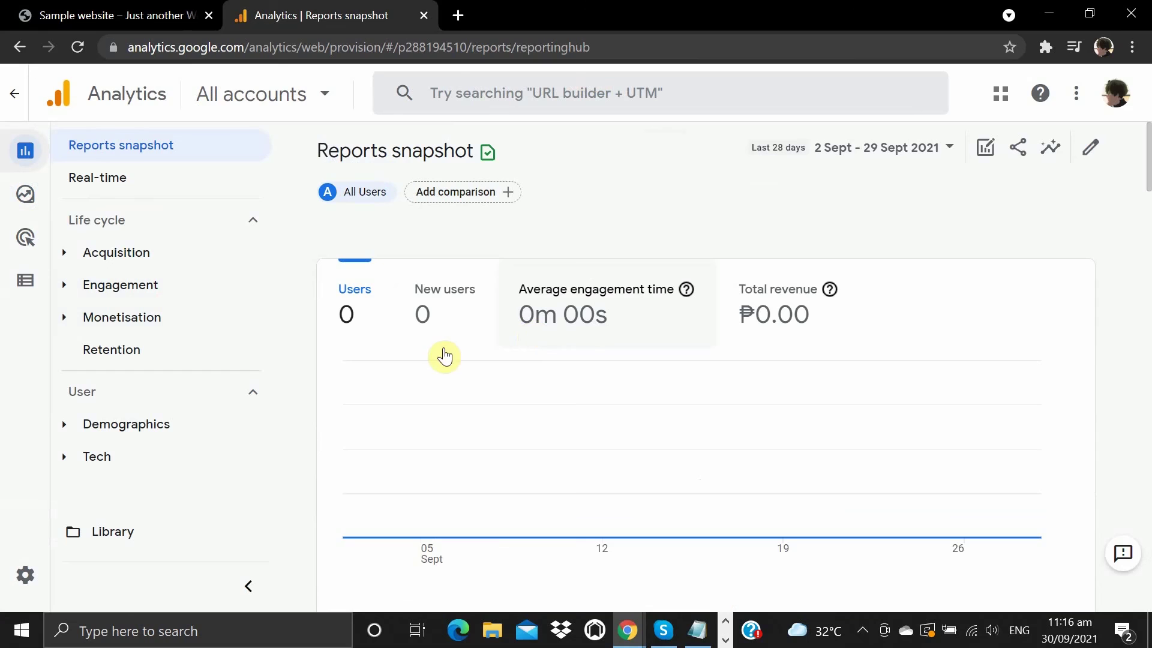
# Step: Look at which reports the Demographics and Tech groups contain in the User section
pyautogui.click(67, 433)
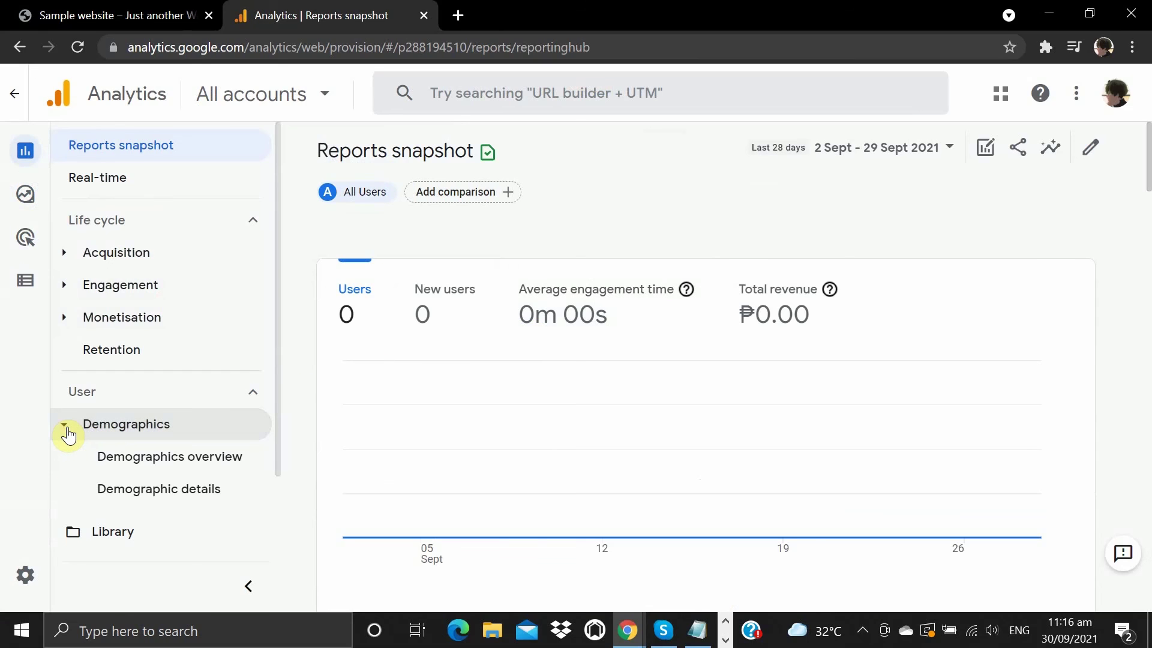
pyautogui.click(67, 433)
pyautogui.click(57, 465)
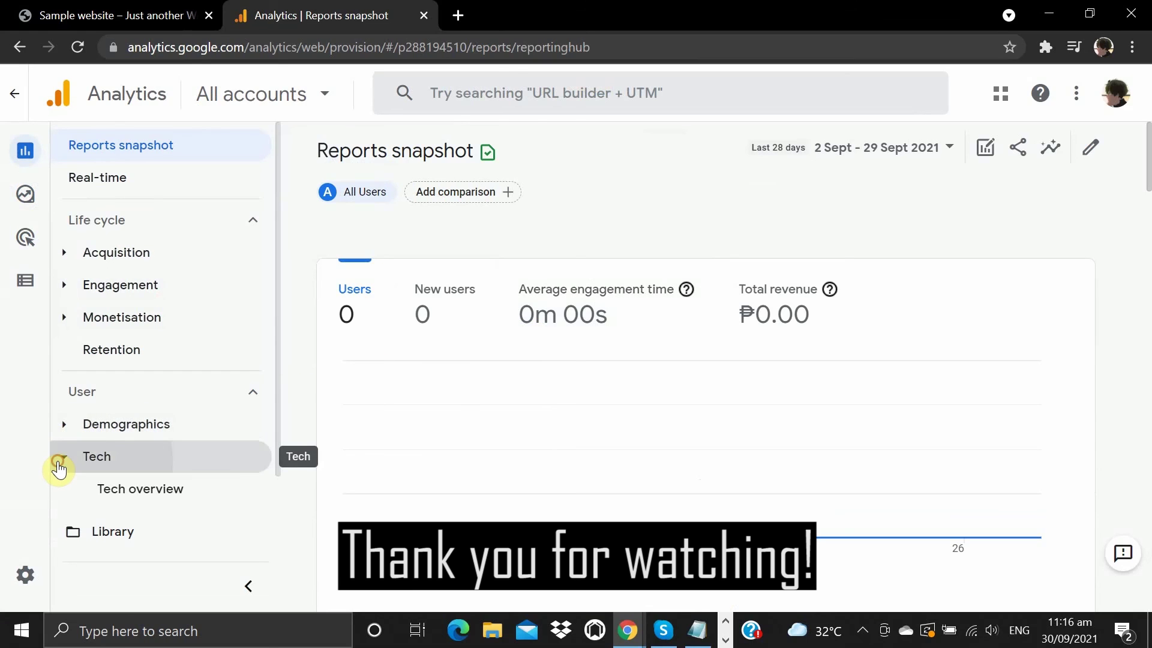